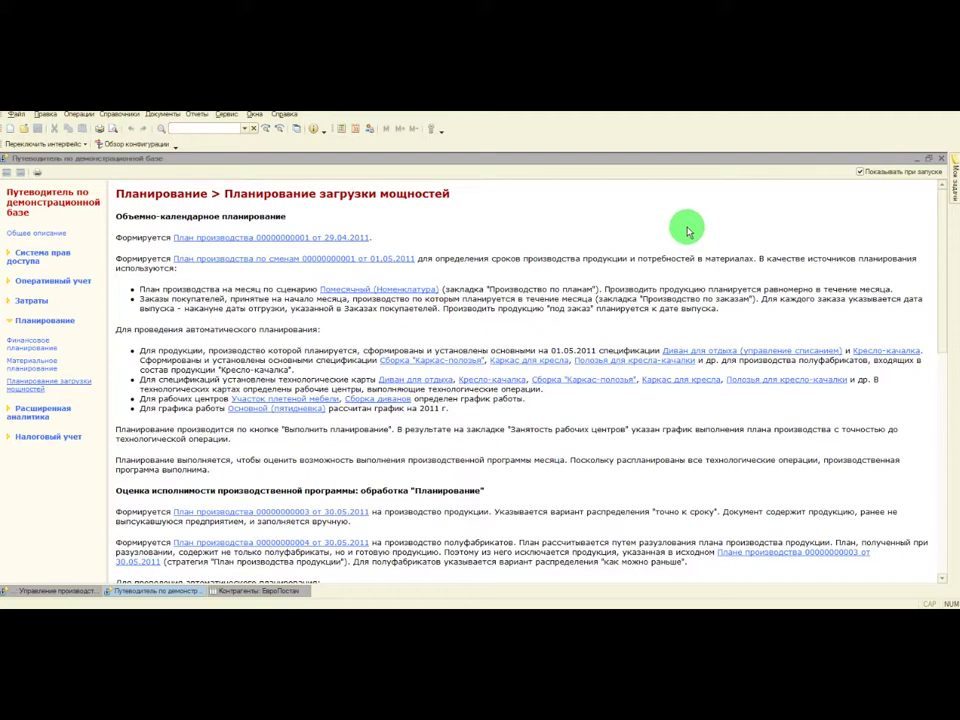
Open the purchasing list of supplier orders (Заказ поставщику) and create a new order
left_click(165, 118)
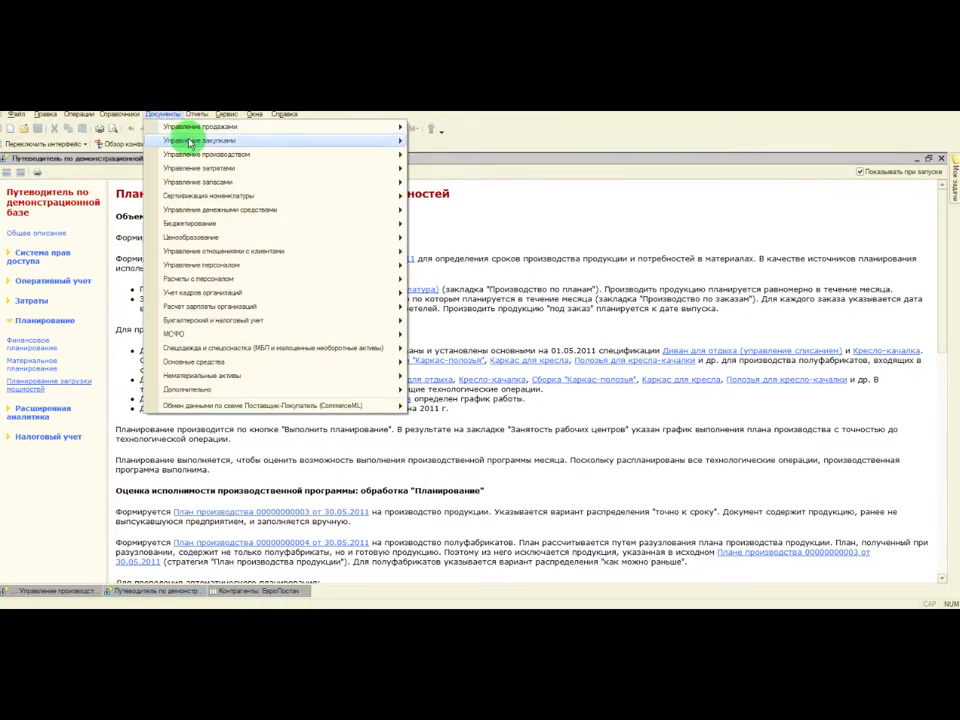
mouse_move(190, 142)
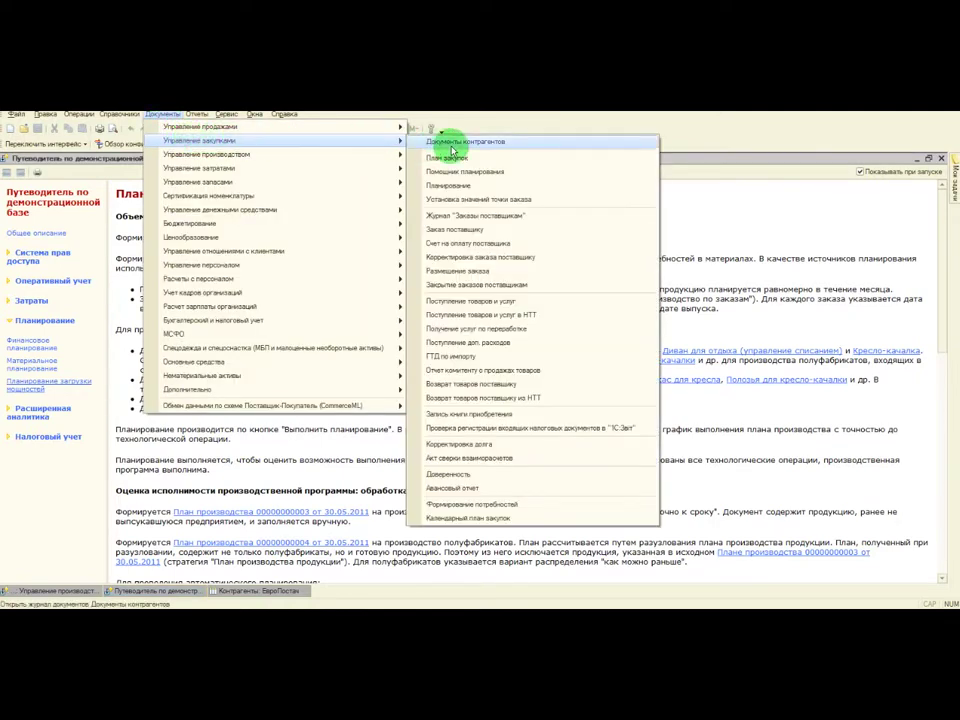
left_click(481, 231)
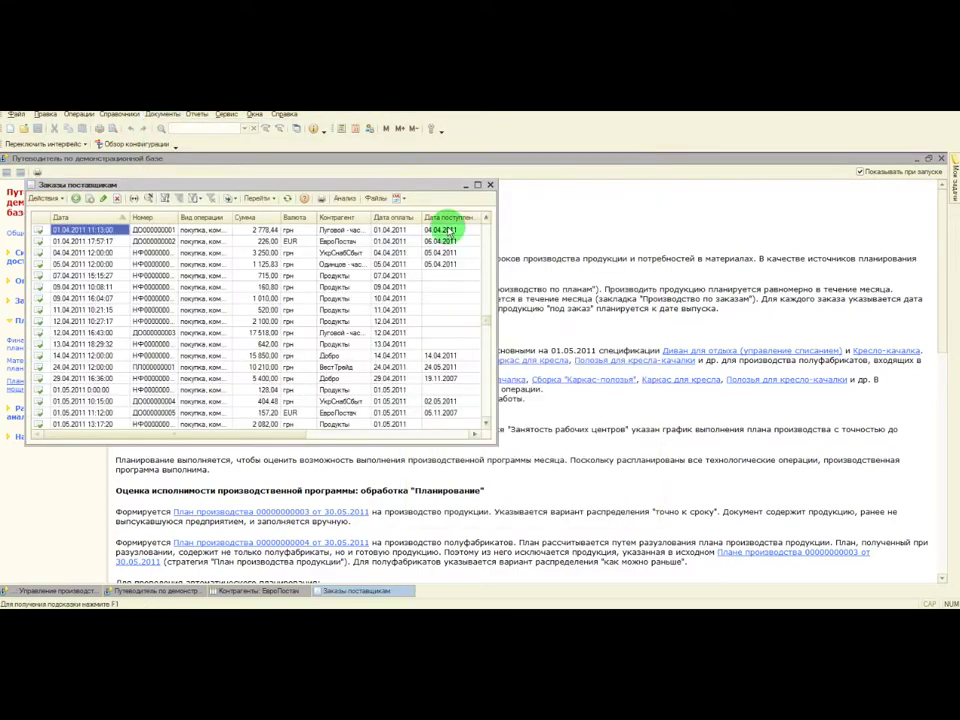
left_click(76, 198)
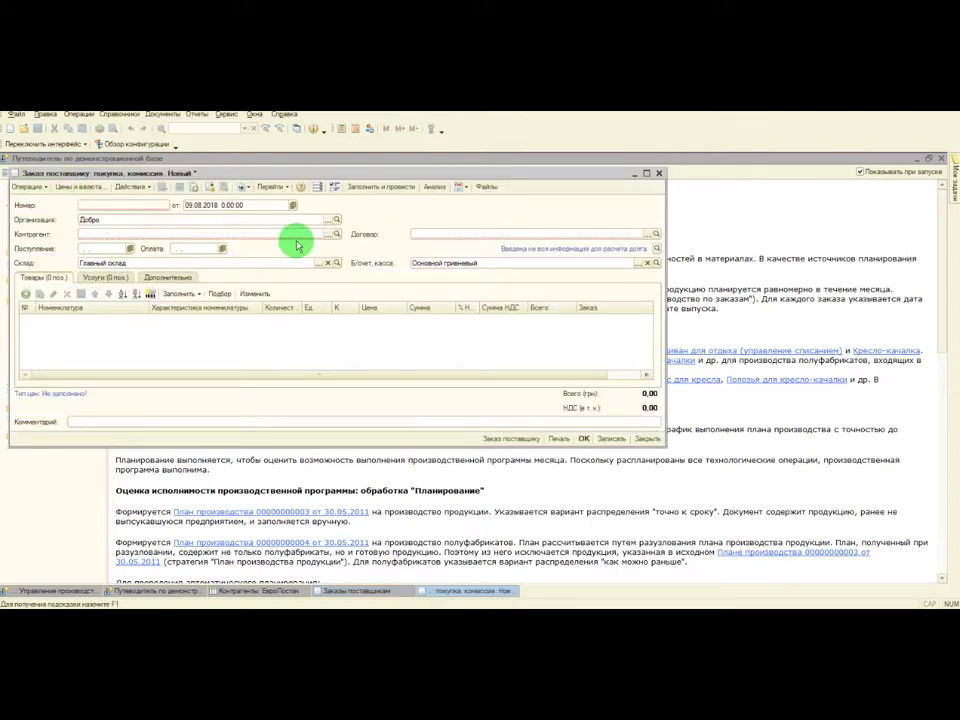
Set ВестТрейд from the Поставщики folder as the order's counterparty and view its list of contracts
left_click(327, 234)
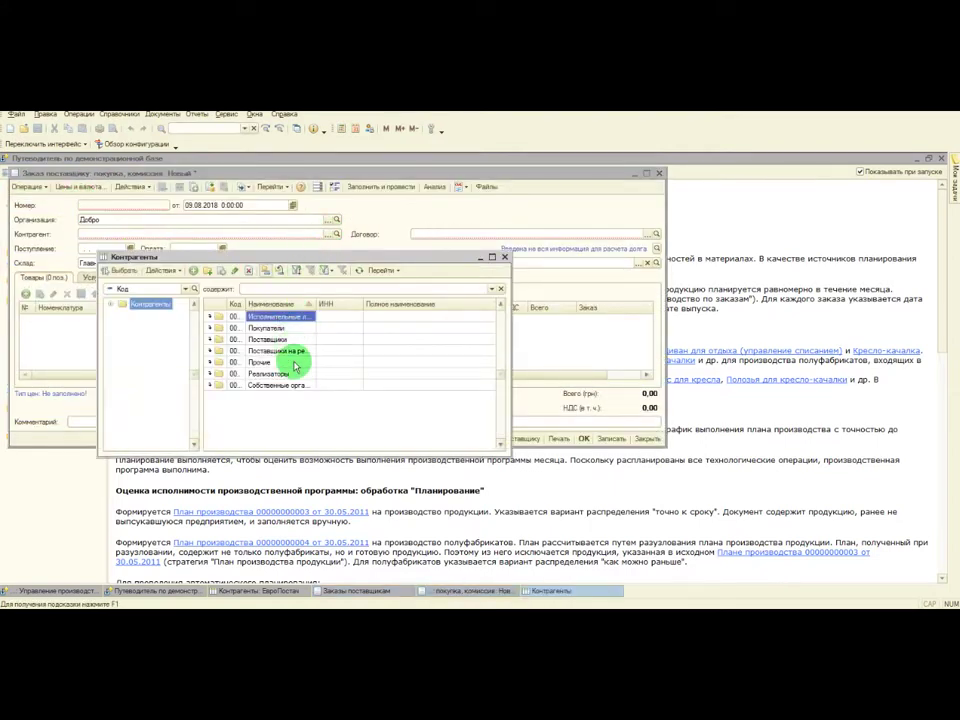
double_click(270, 339)
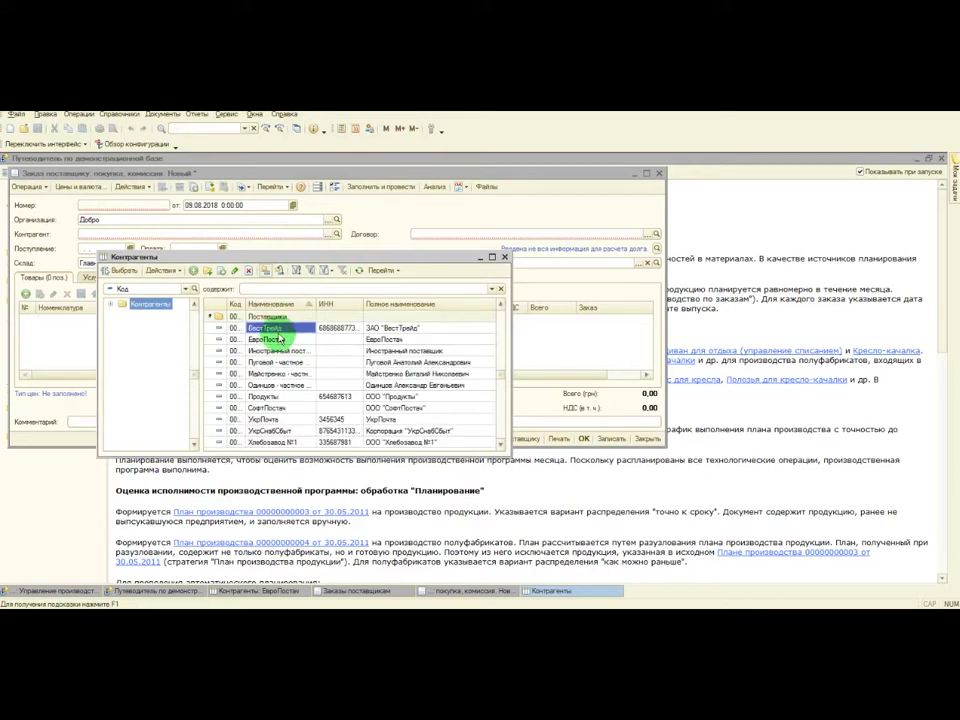
double_click(290, 331)
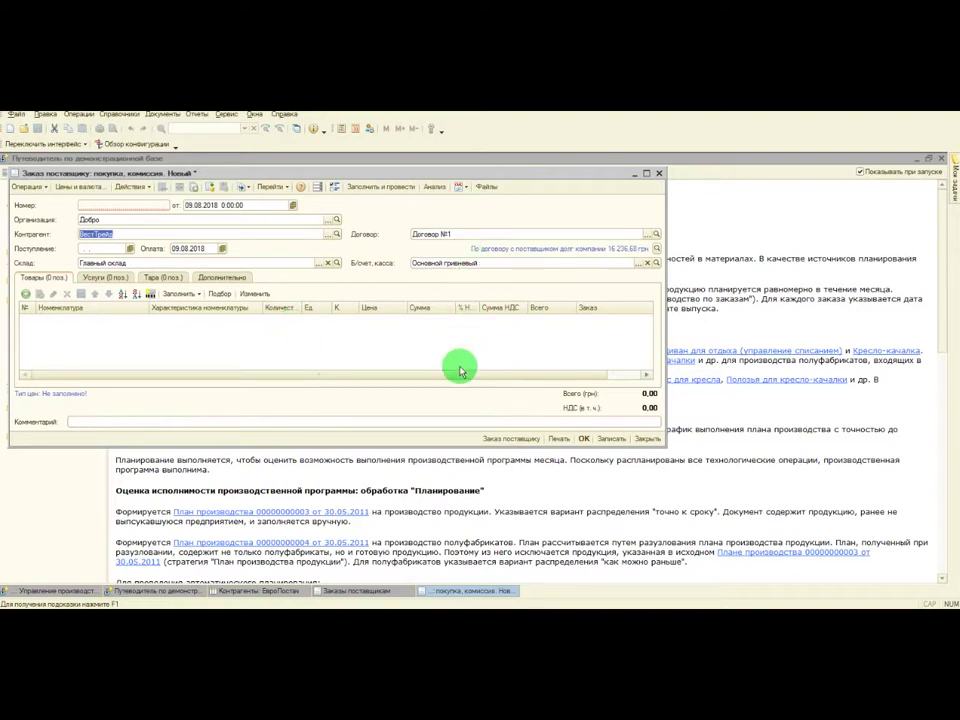
left_click(647, 234)
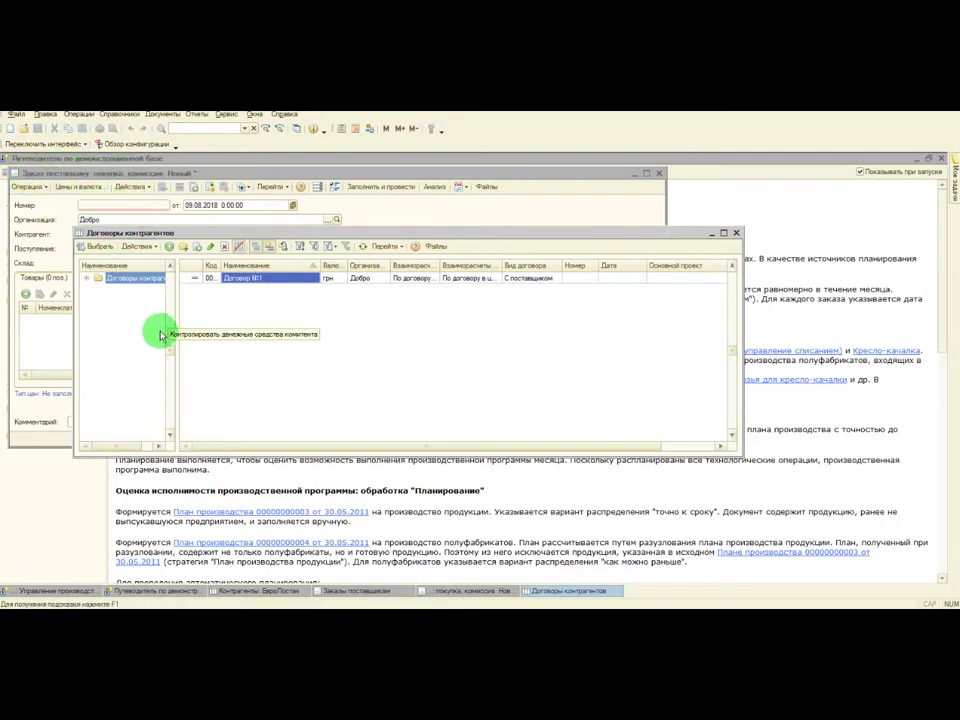
left_click(736, 235)
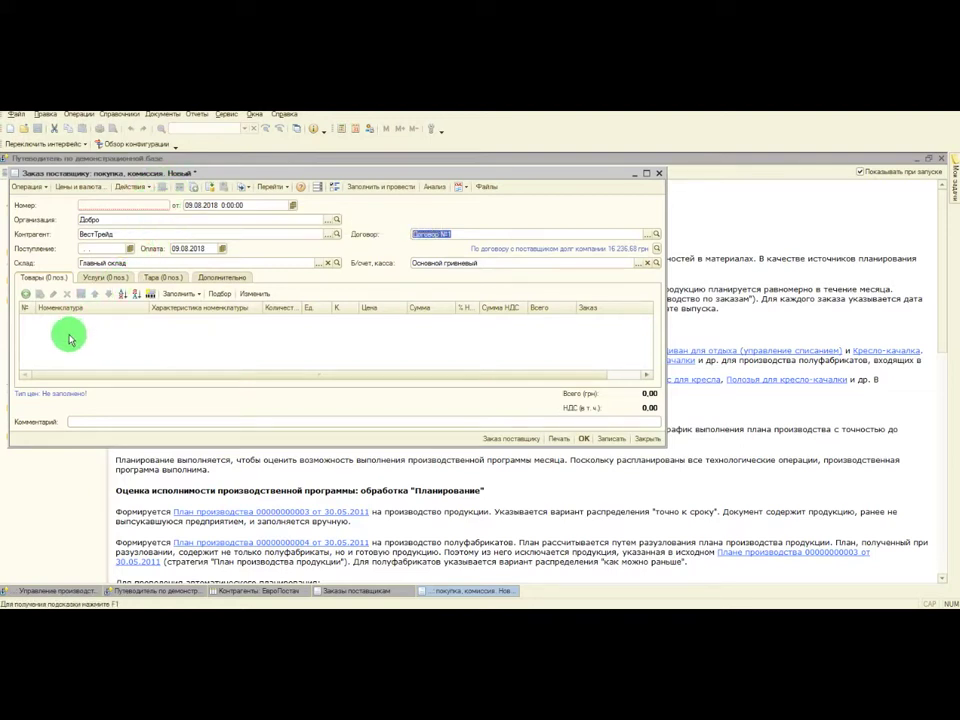
Add a goods line with Коньяк Camus Grand VSOP 0.5л from the Коньяк group
left_click(25, 293)
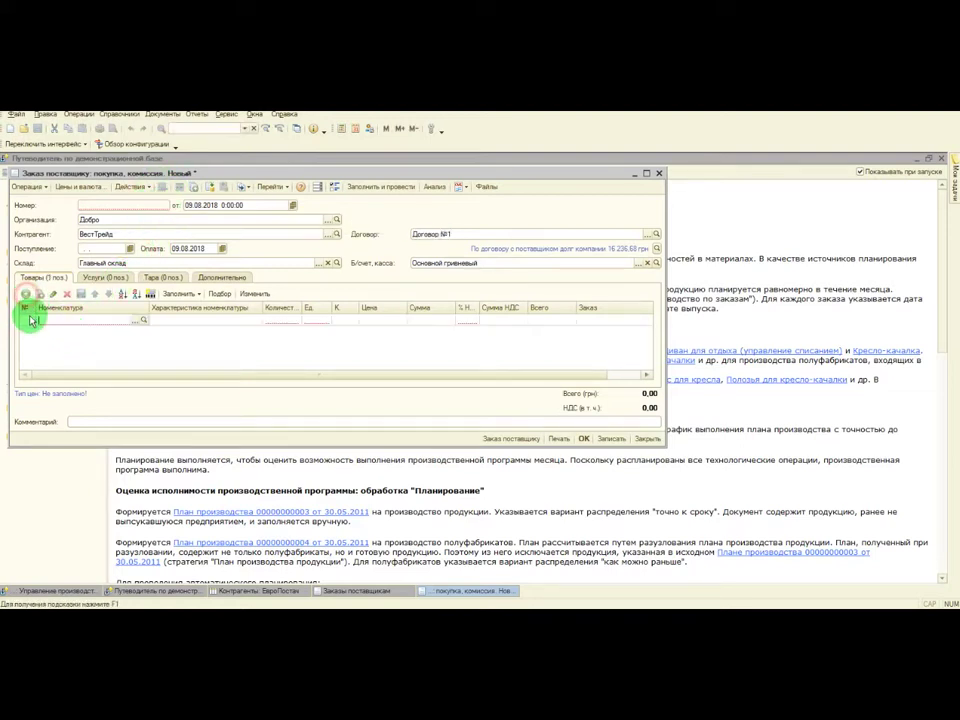
left_click(136, 322)
double_click(546, 330)
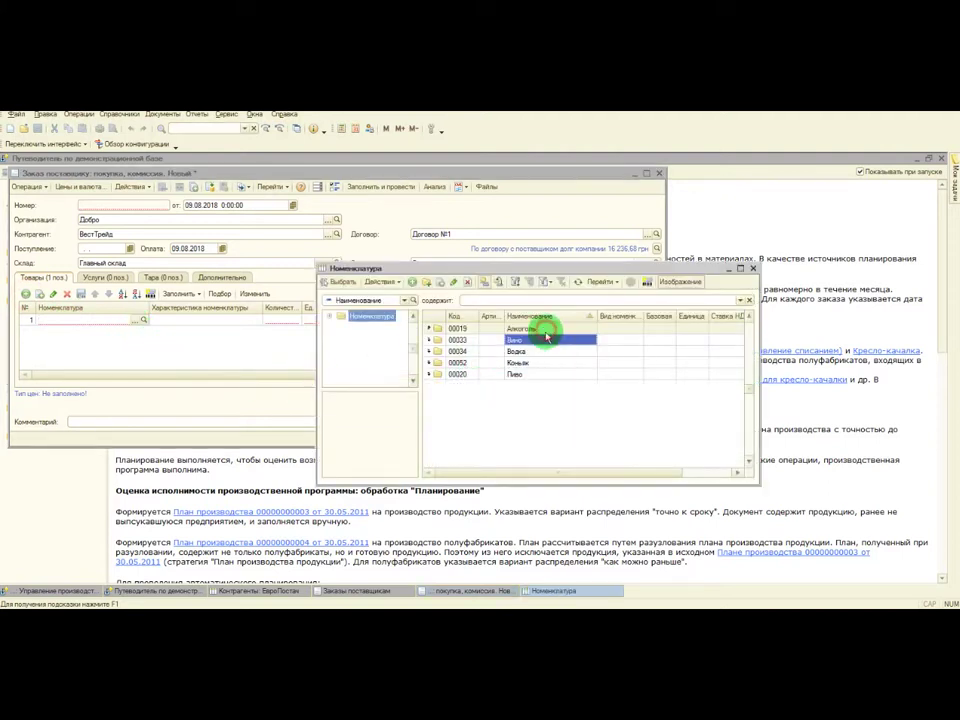
double_click(527, 362)
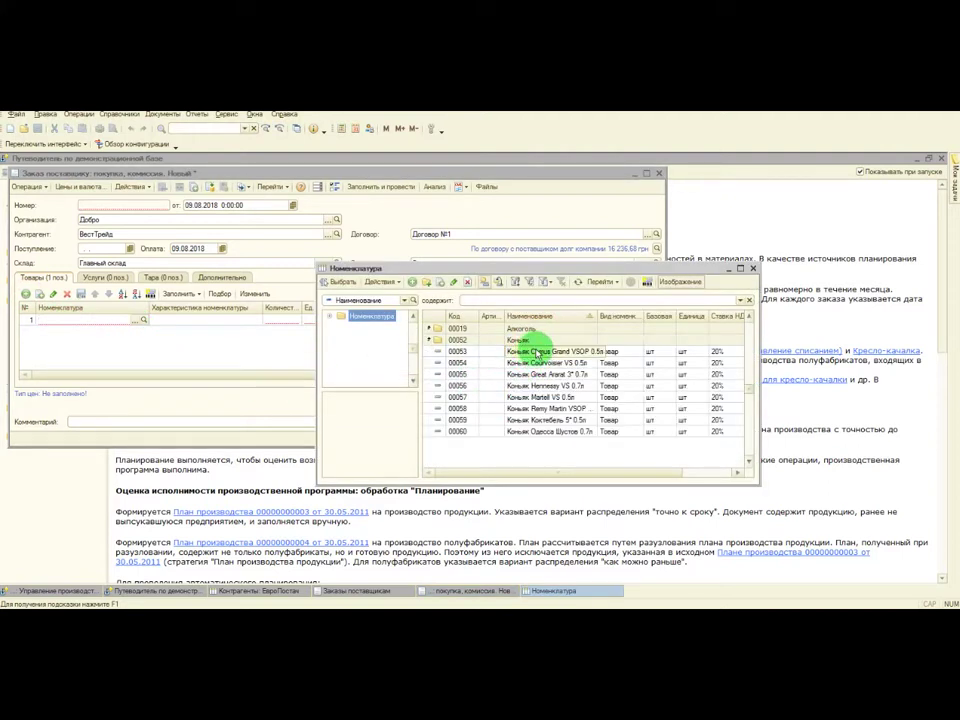
double_click(537, 353)
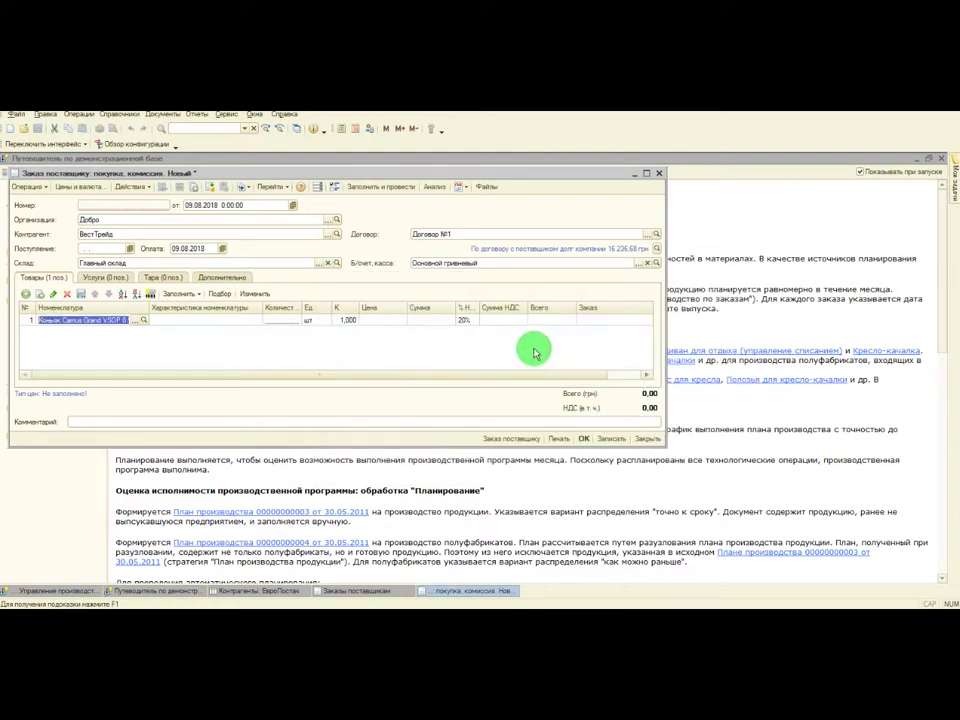
Set the cognac line's quantity to 3 and its price to 200
left_click(286, 319)
type("3")
left_click(380, 320)
type("200")
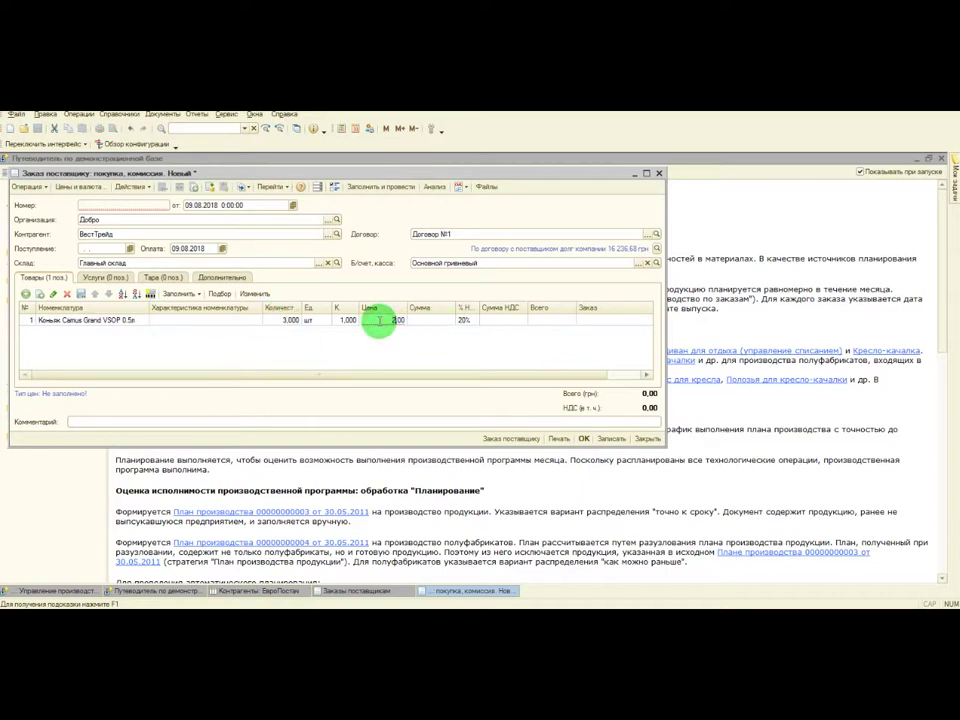
key("Return")
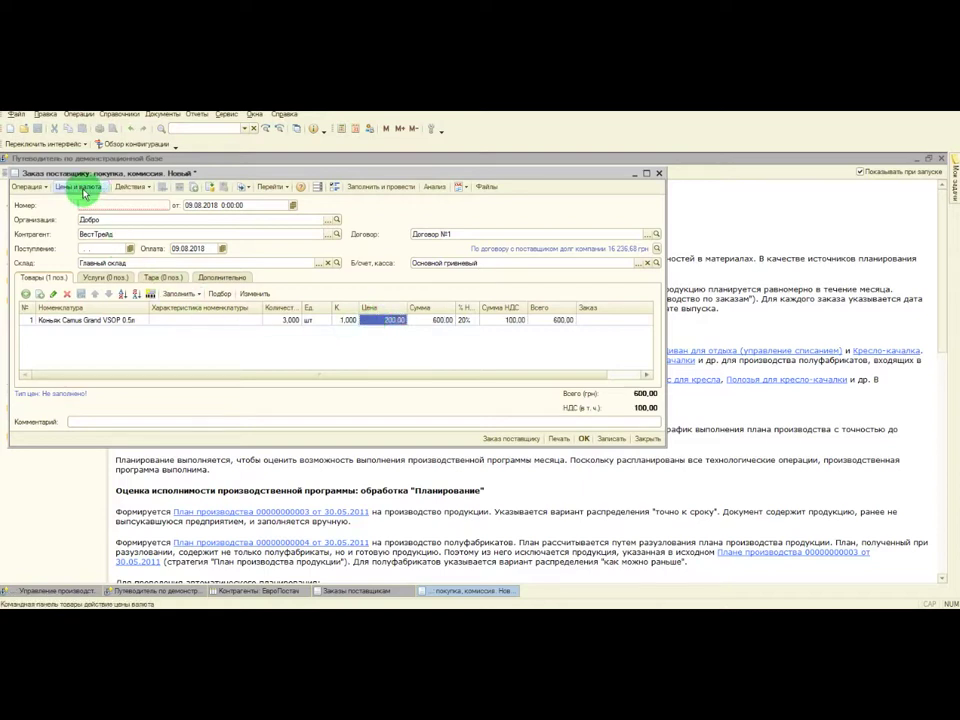
Turn off the Сумма вкл. НДС option in the order's price and currency settings and post the order
left_click(82, 188)
left_click(426, 393)
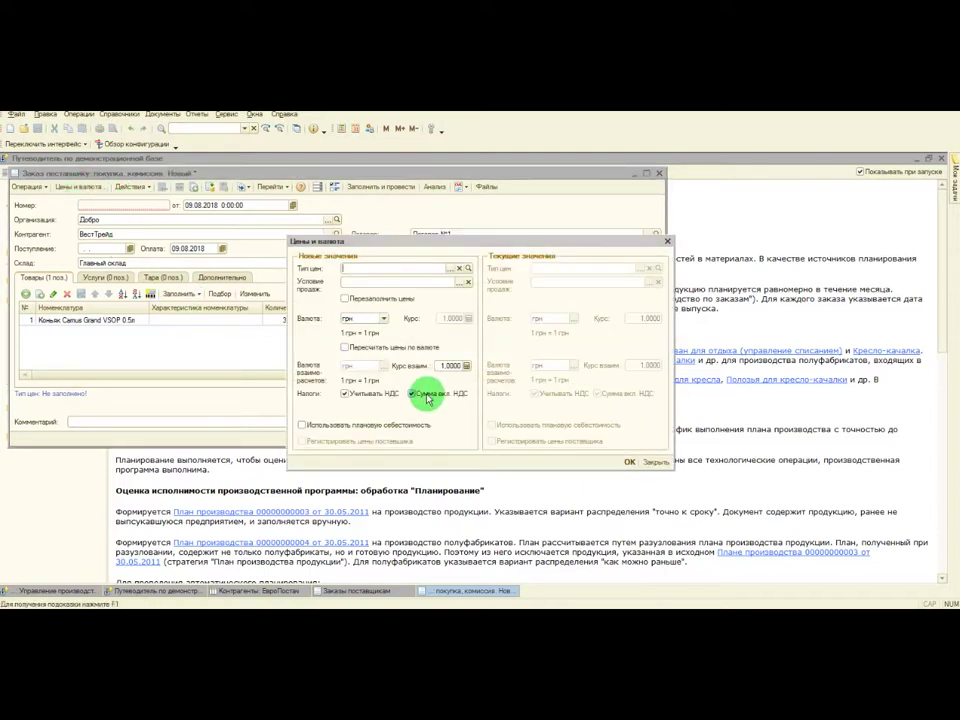
left_click(629, 463)
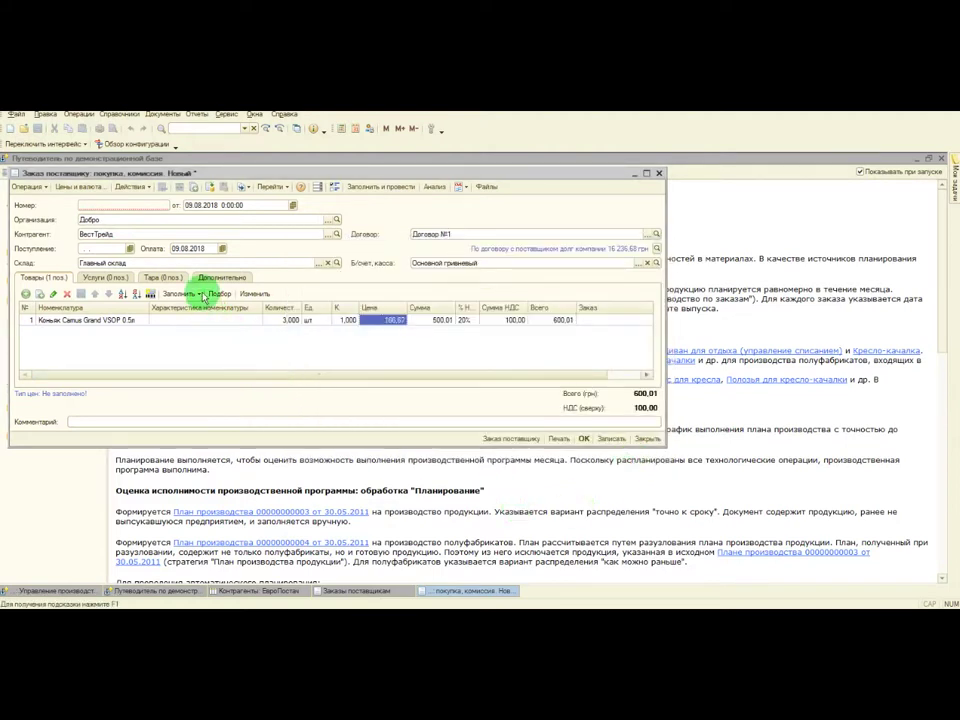
left_click(209, 187)
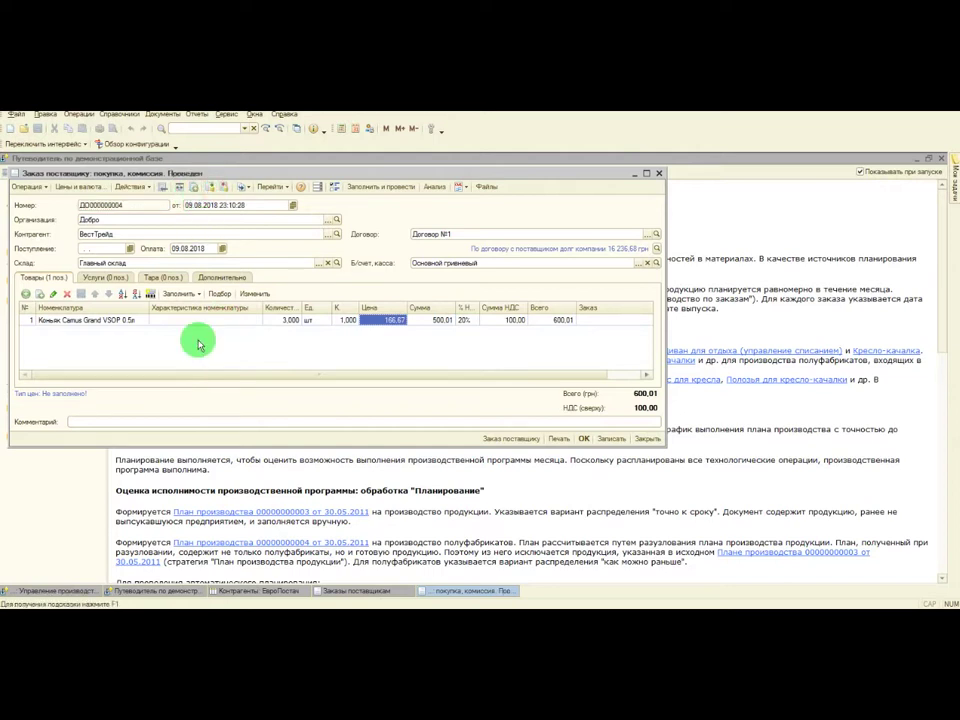
Create a Счет на оплату поставщика based on the supplier order, check its goods lines and save it
left_click(243, 187)
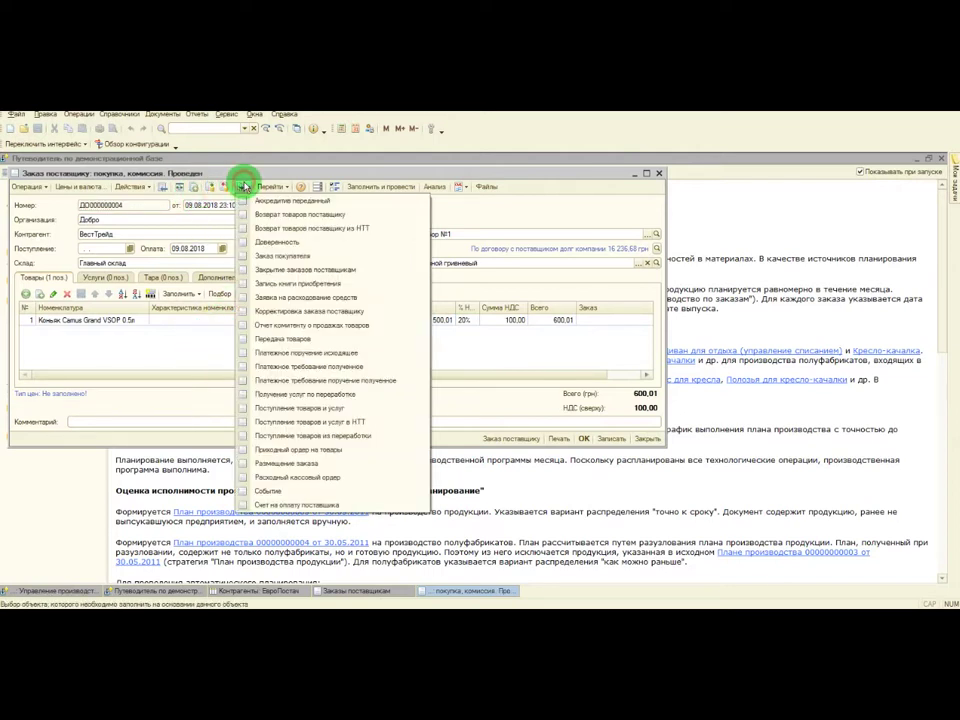
left_click(312, 506)
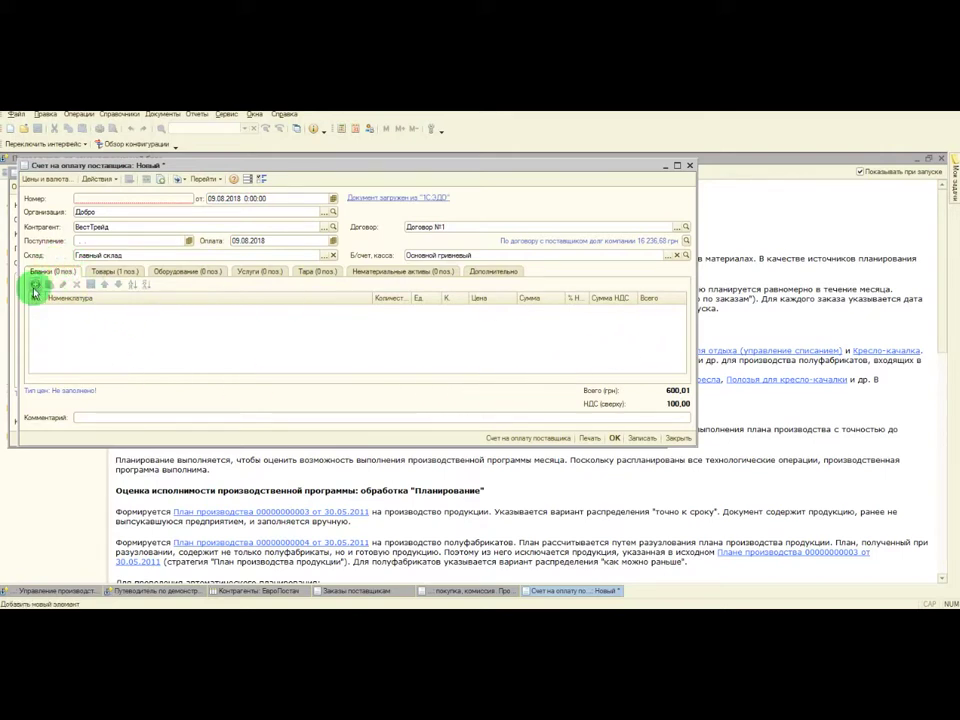
left_click(112, 271)
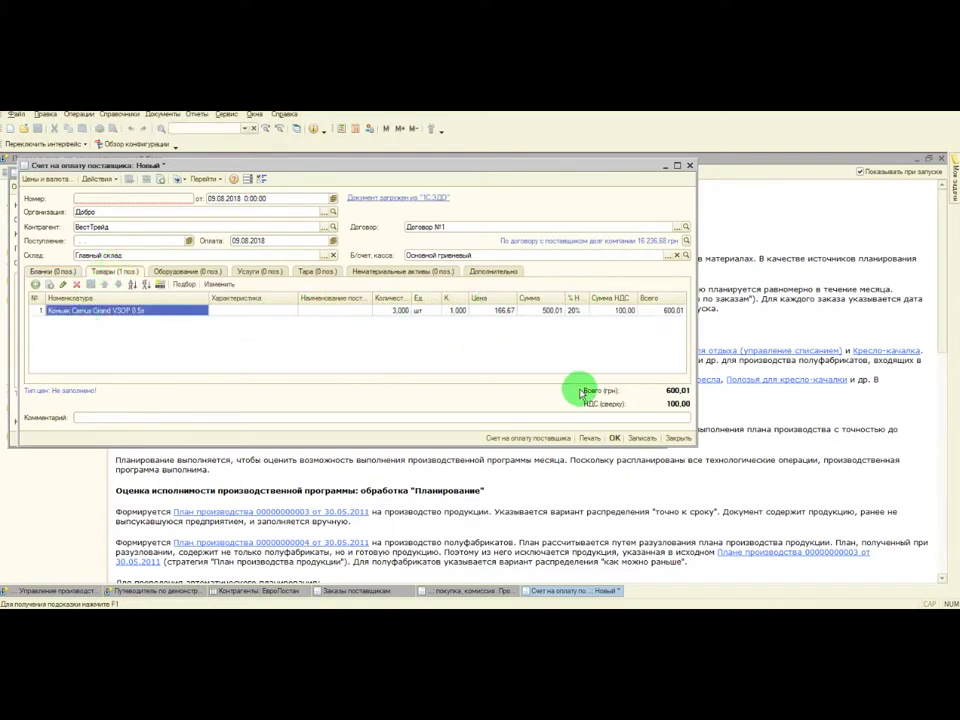
left_click(642, 438)
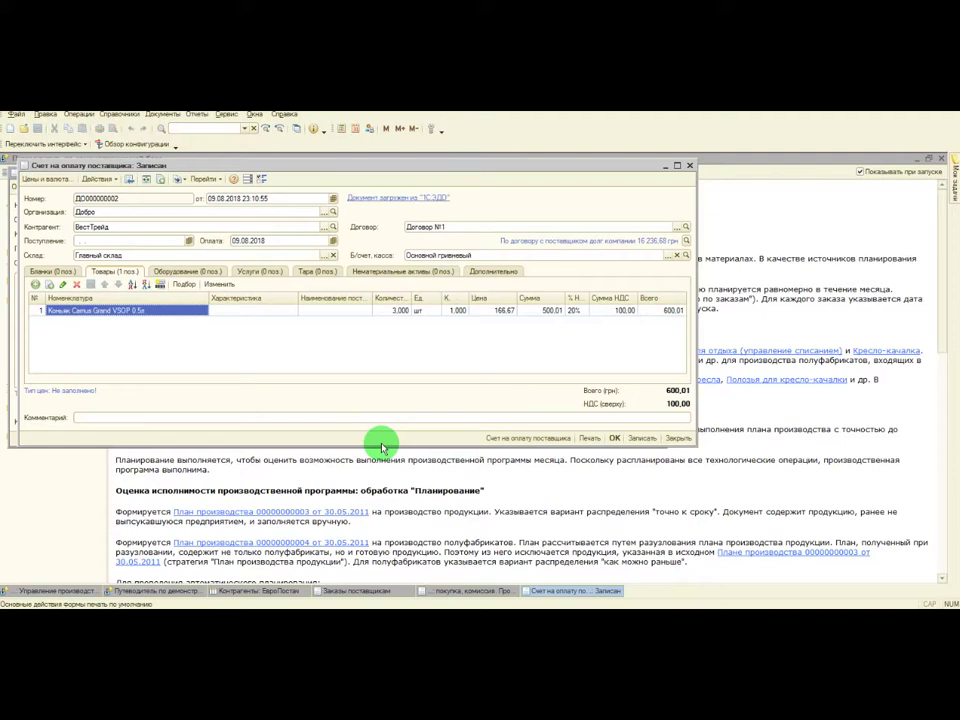
Go back to the supplier order and create a Платежное поручение исходящее based on it
left_click(76, 167)
left_click_drag(76, 167, 138, 207)
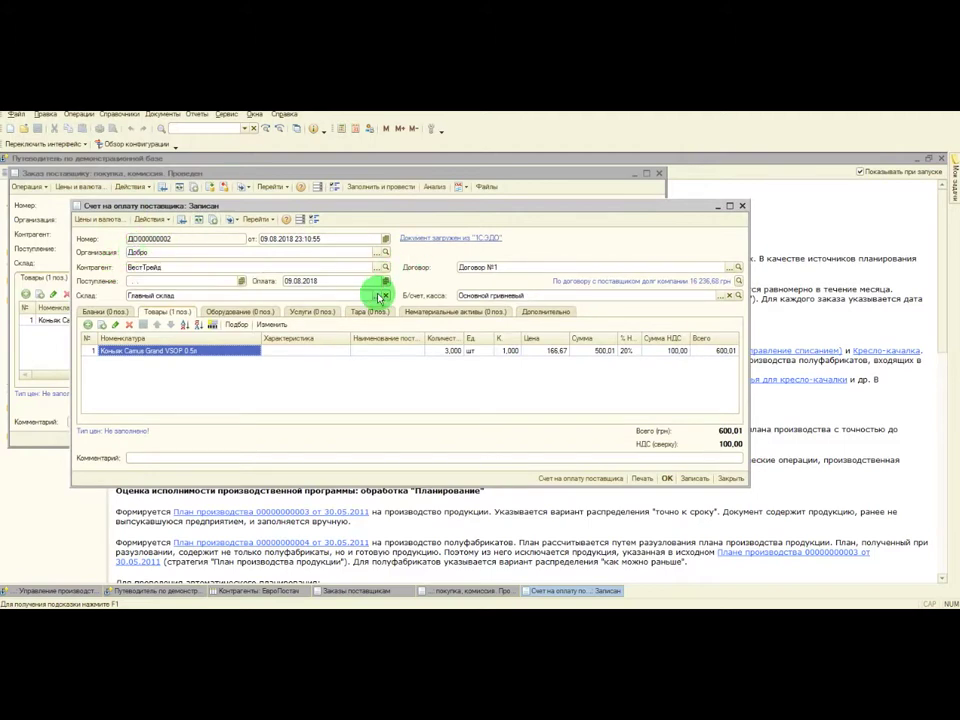
left_click(230, 219)
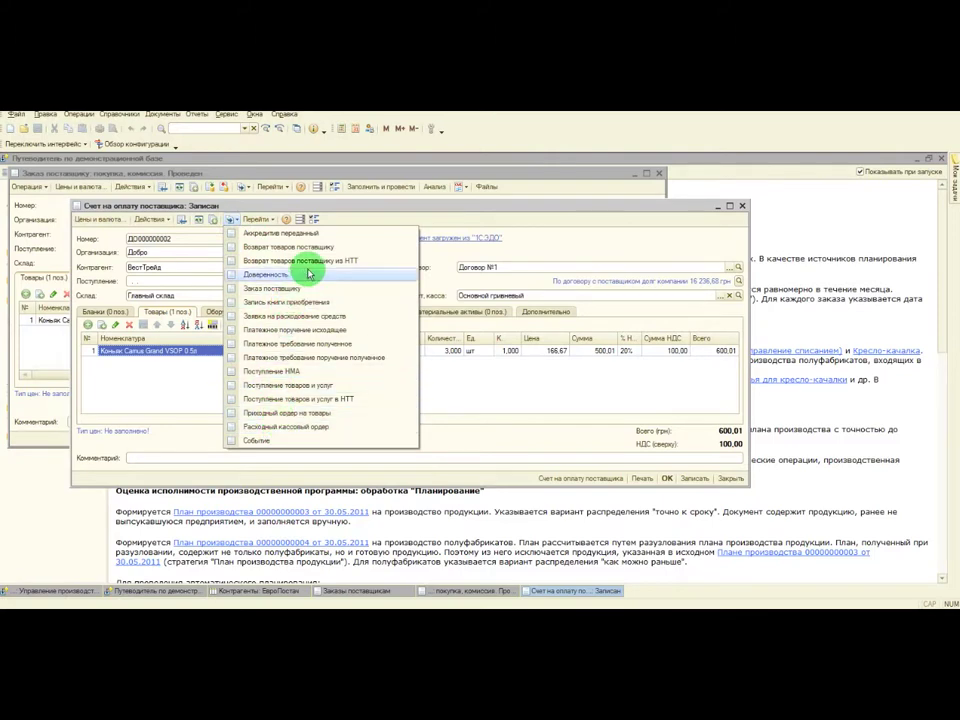
left_click(270, 178)
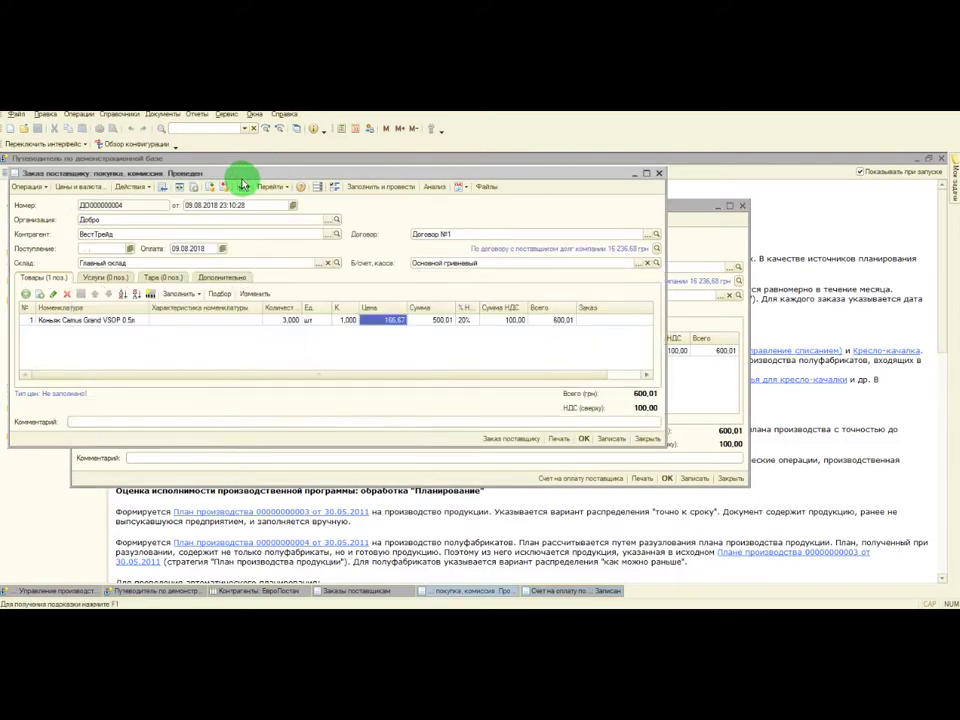
left_click(245, 188)
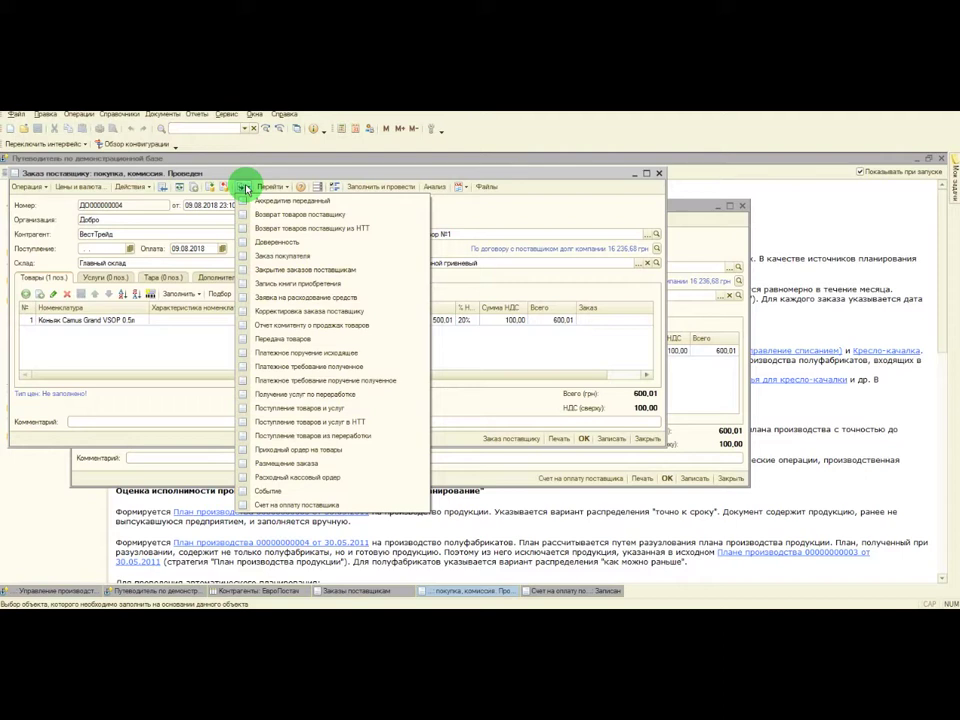
left_click(323, 356)
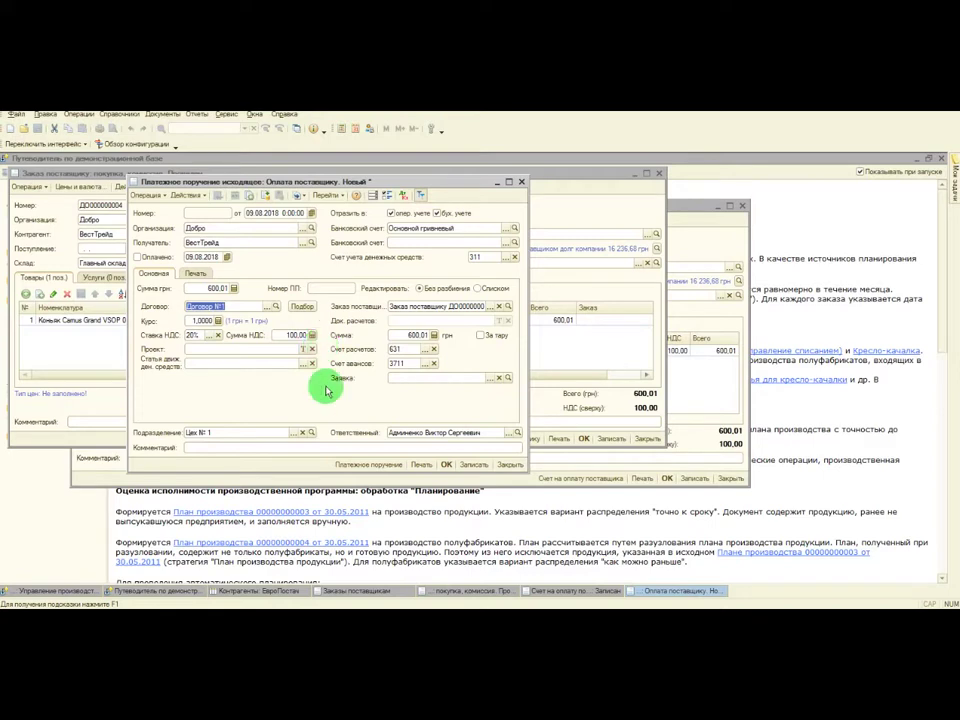
Post the outgoing payment order, dismiss the service messages and check its accounting entries journal
left_click(214, 287)
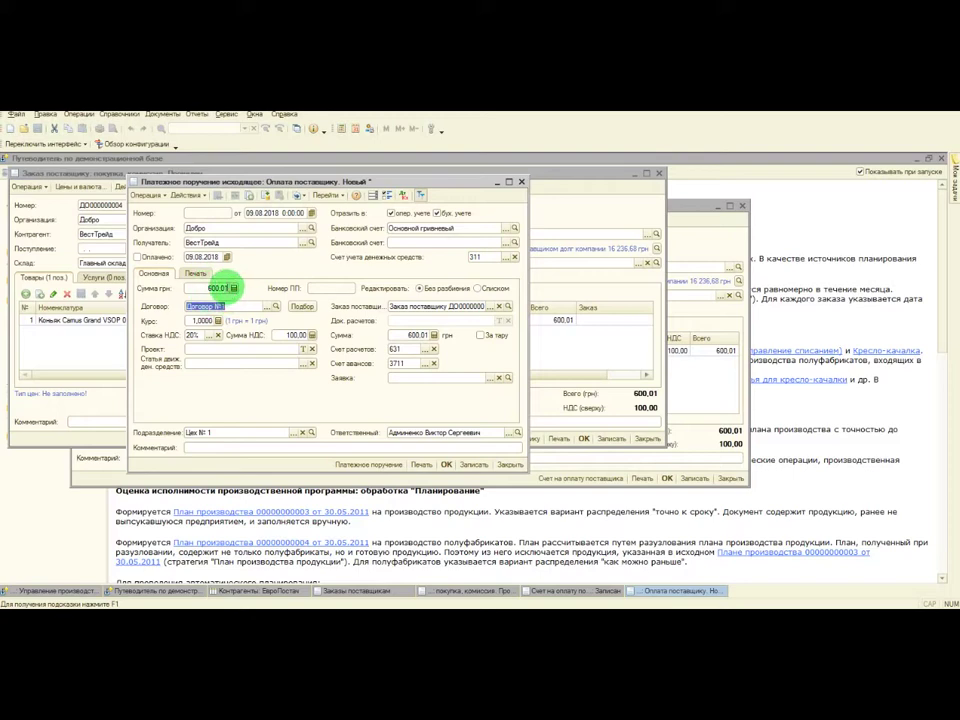
left_click(196, 289)
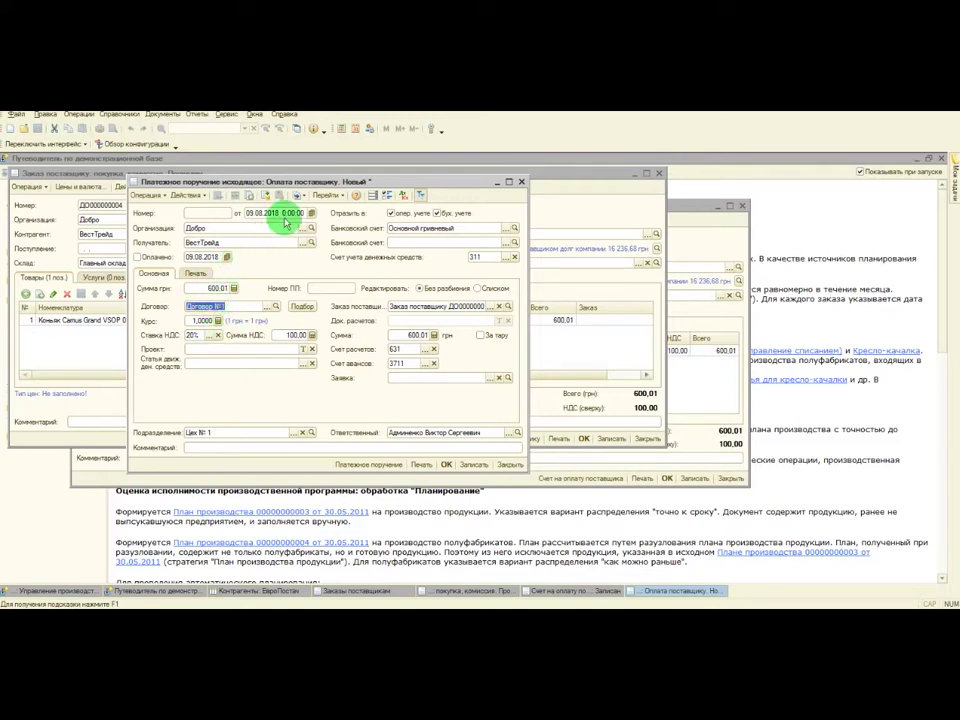
left_click_drag(310, 183, 497, 215)
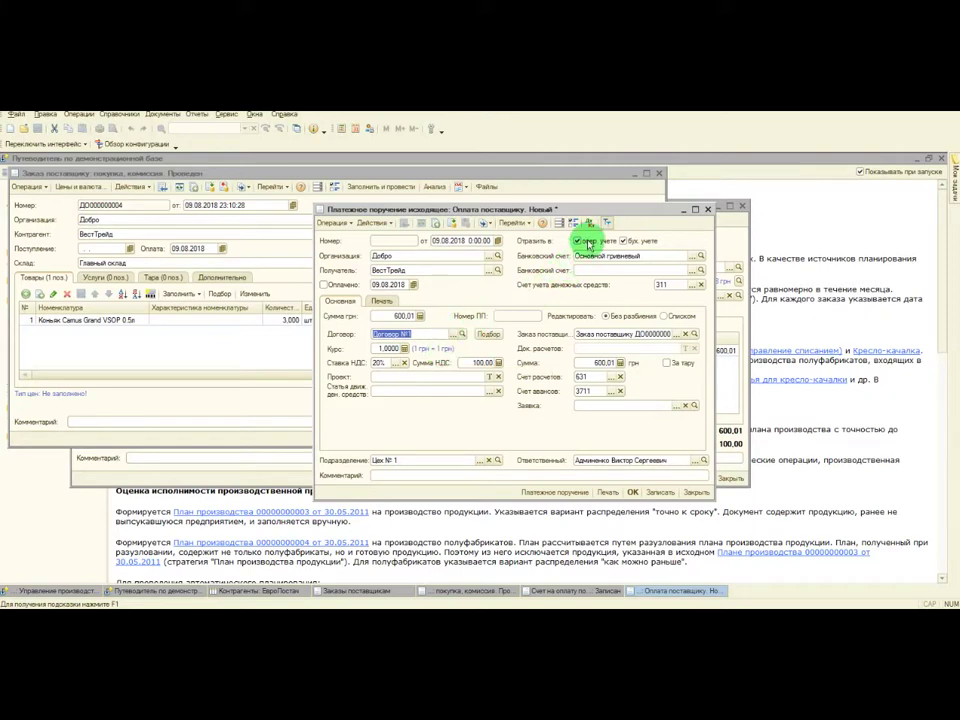
left_click(453, 225)
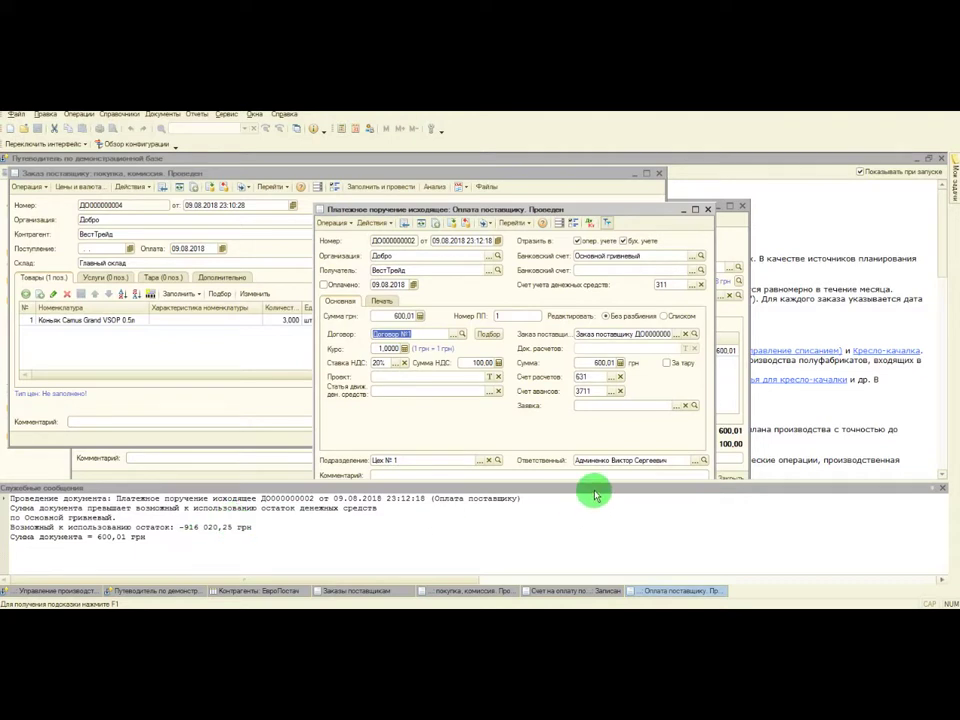
left_click(944, 489)
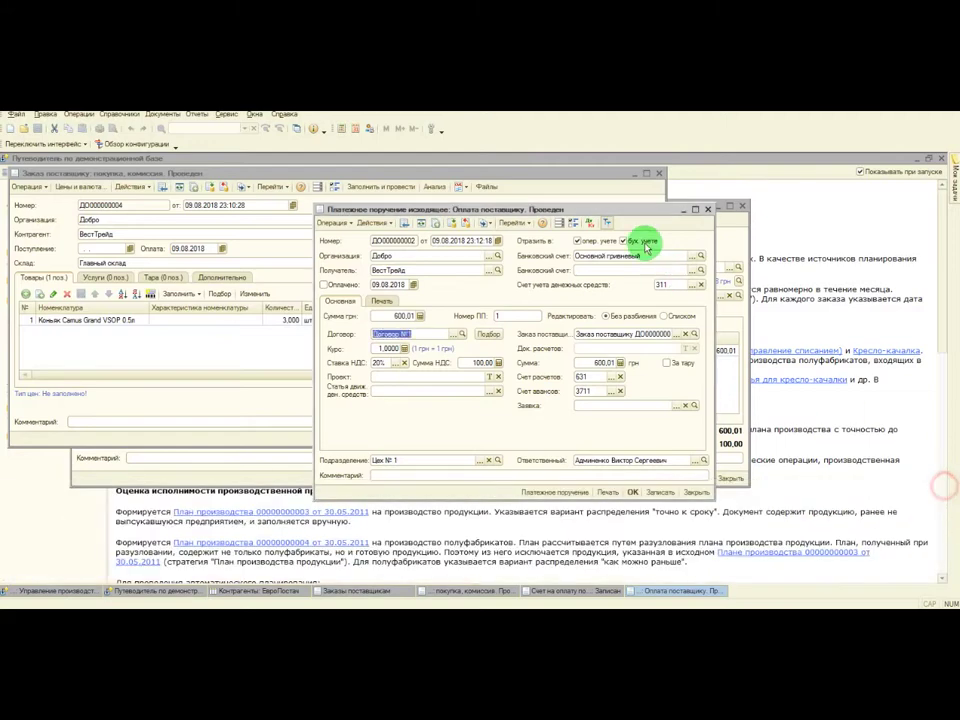
left_click(590, 222)
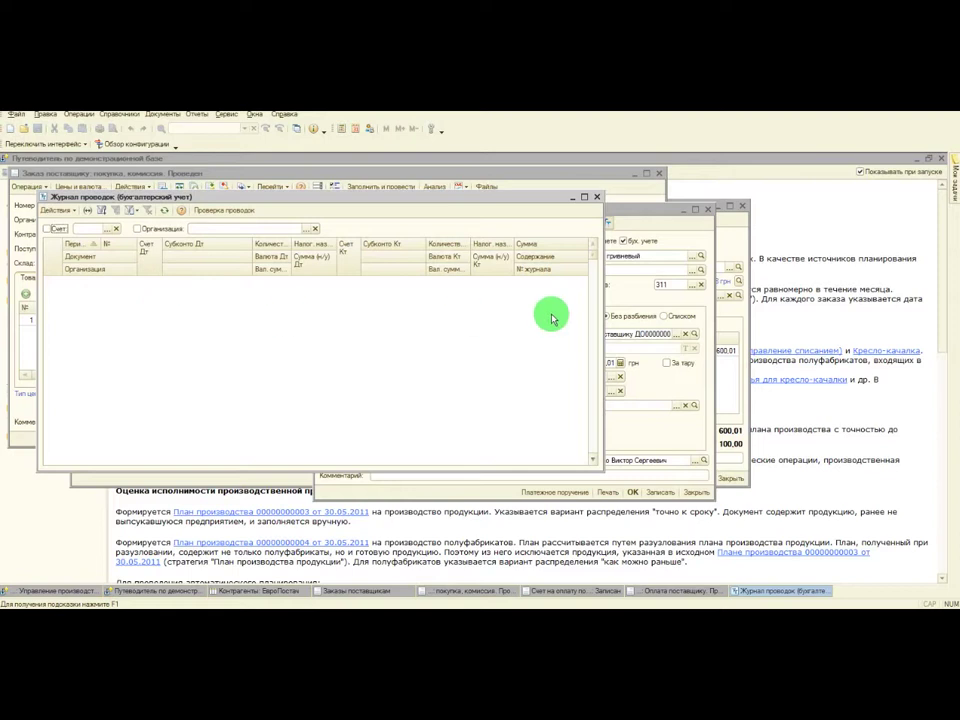
left_click(596, 199)
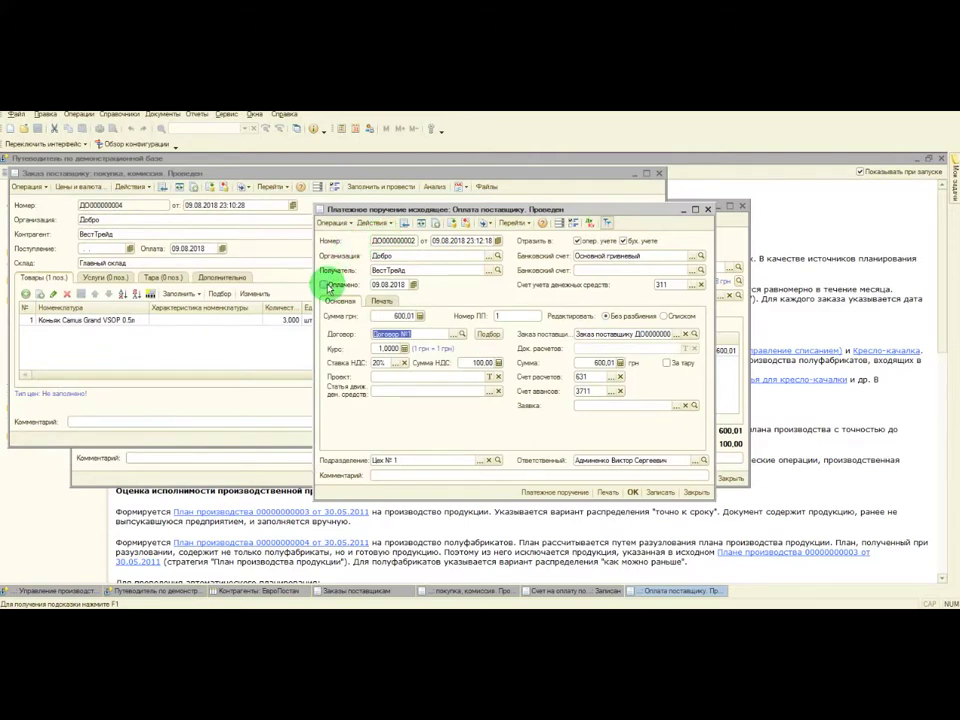
Mark the outgoing payment order as Оплачено, repost it with Неоперативное проведение and check its accounting entries journal
left_click(324, 285)
left_click(452, 222)
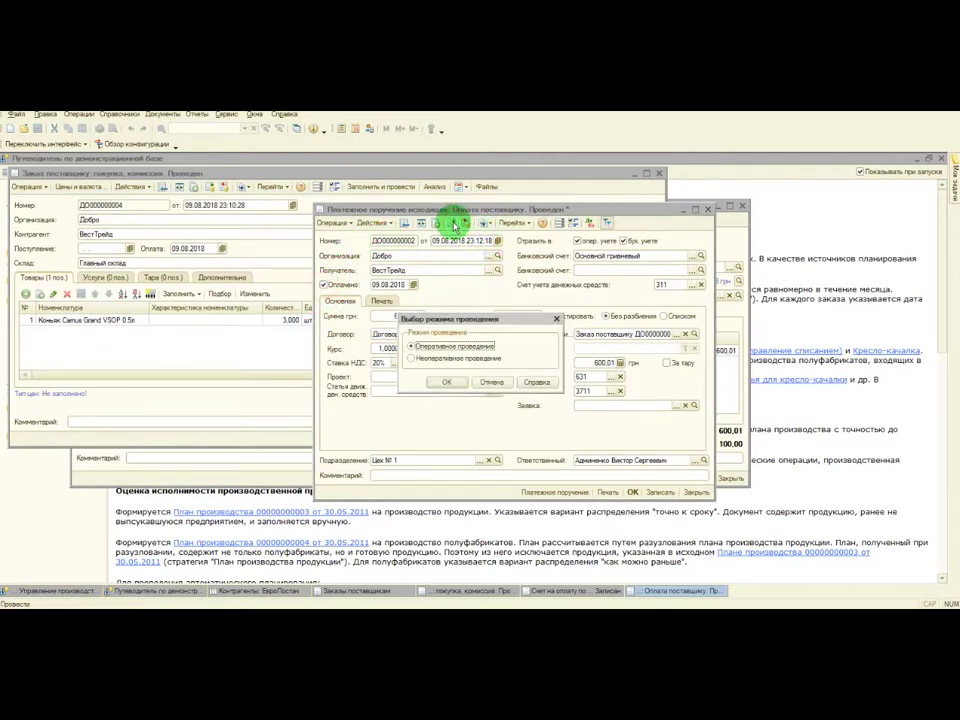
left_click(440, 358)
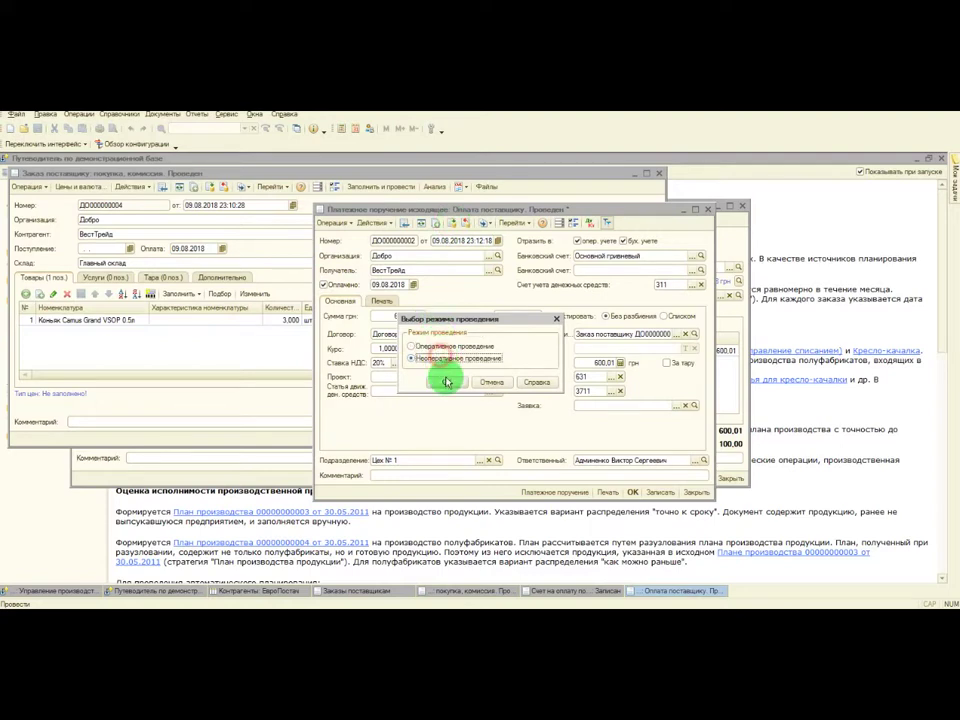
left_click(446, 382)
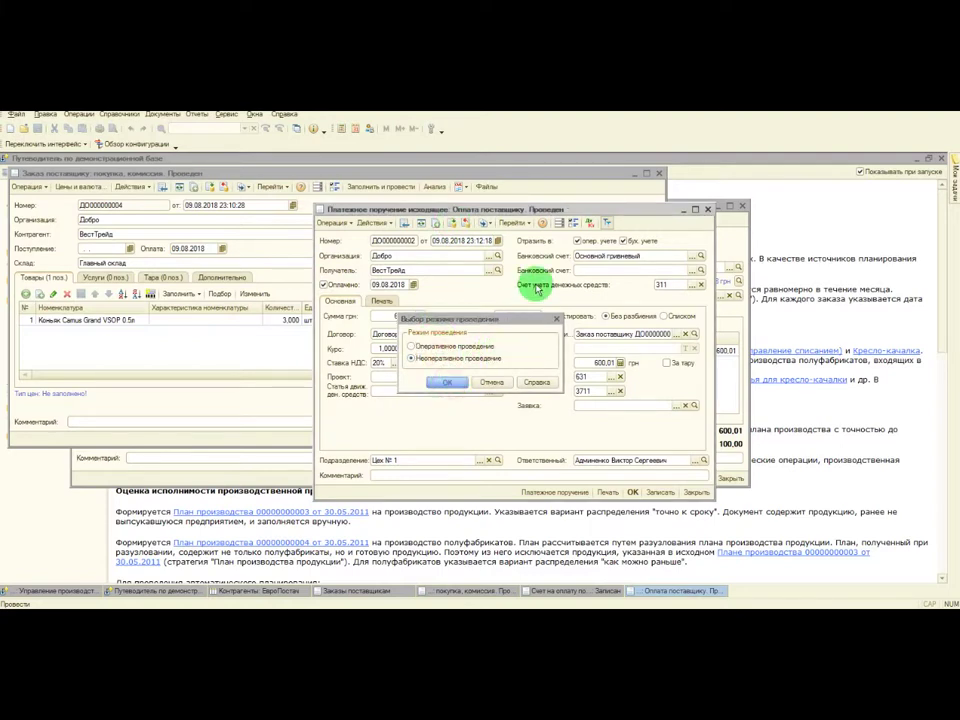
left_click(590, 226)
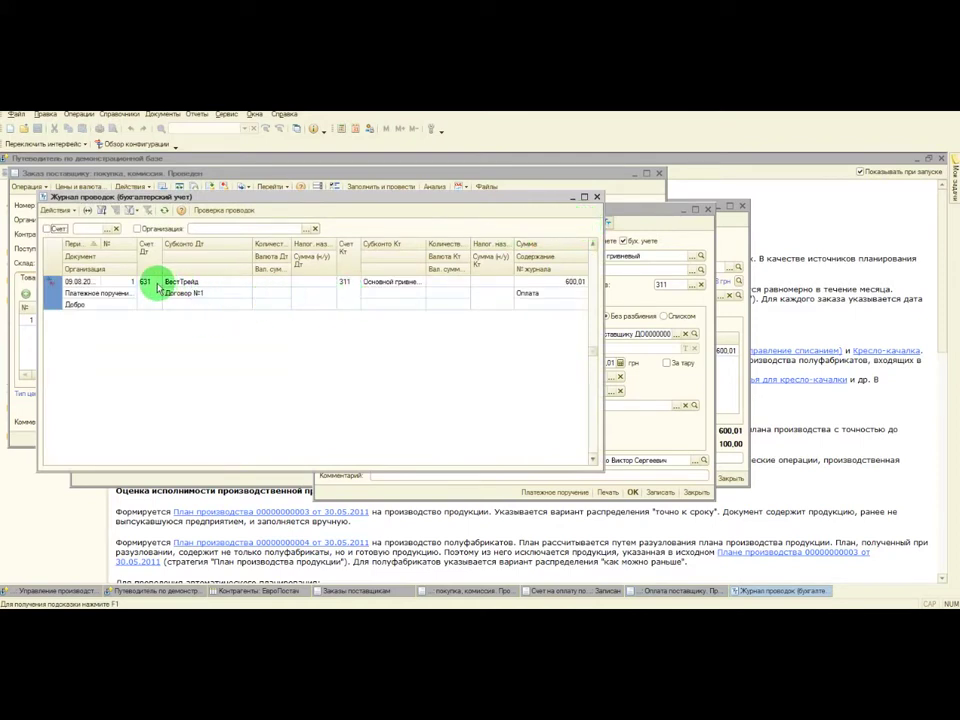
left_click(595, 197)
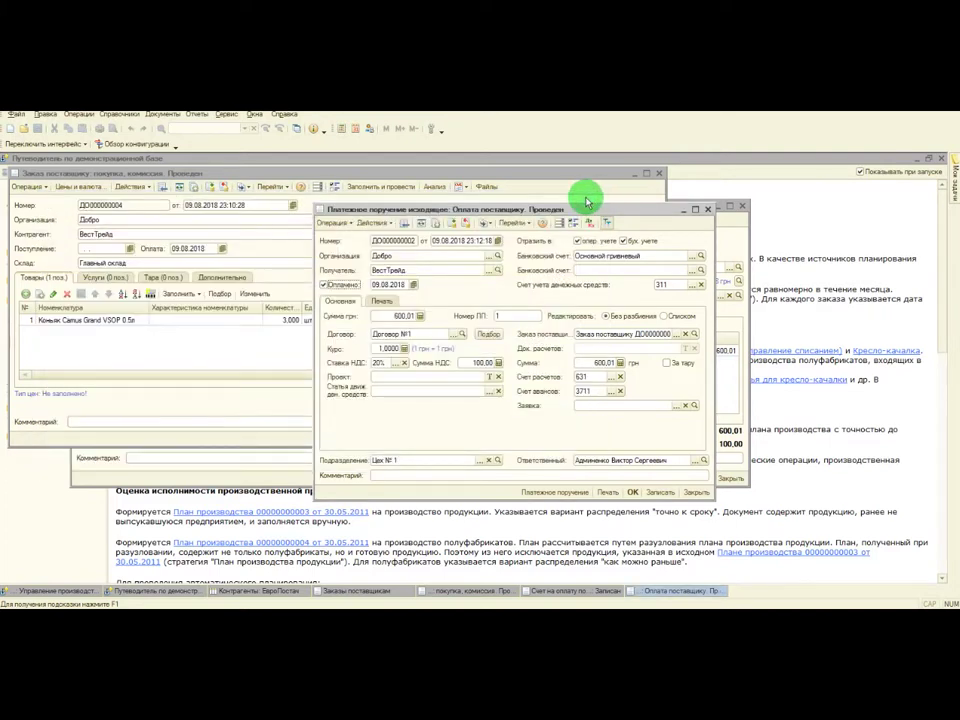
Create a Поступление товаров и услуг based on the supplier order, post it and check its accounting entries journal
left_click(266, 173)
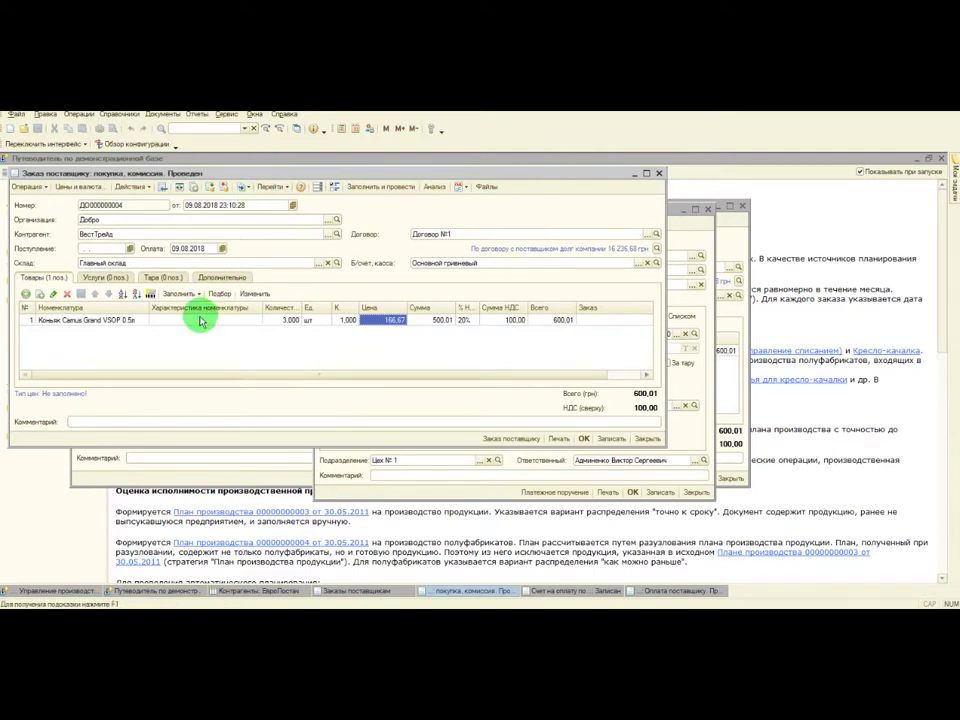
left_click(243, 188)
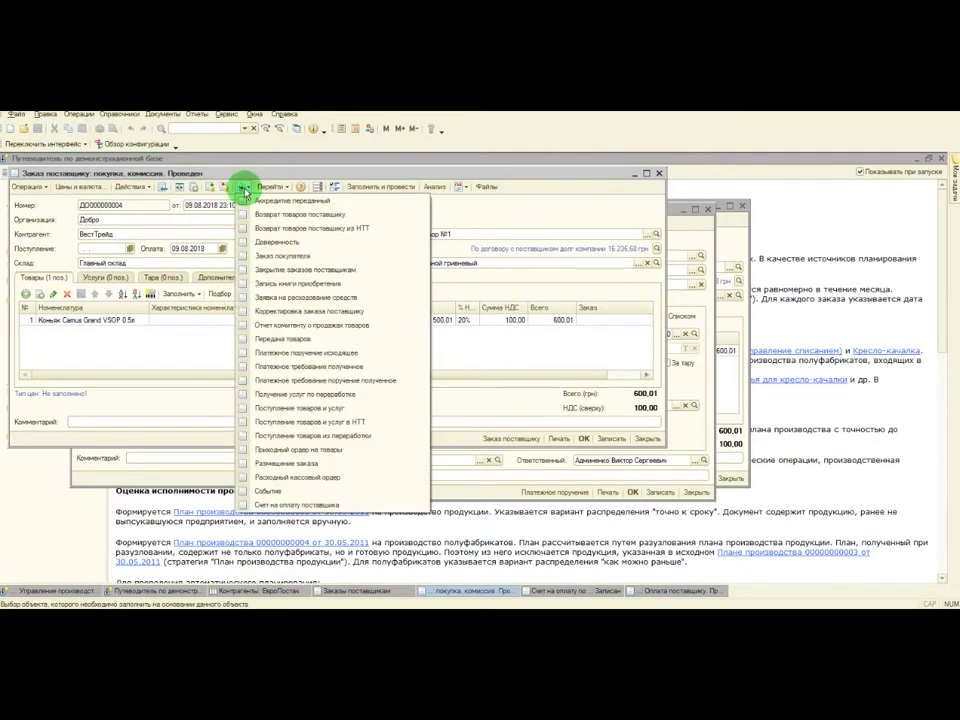
left_click(326, 408)
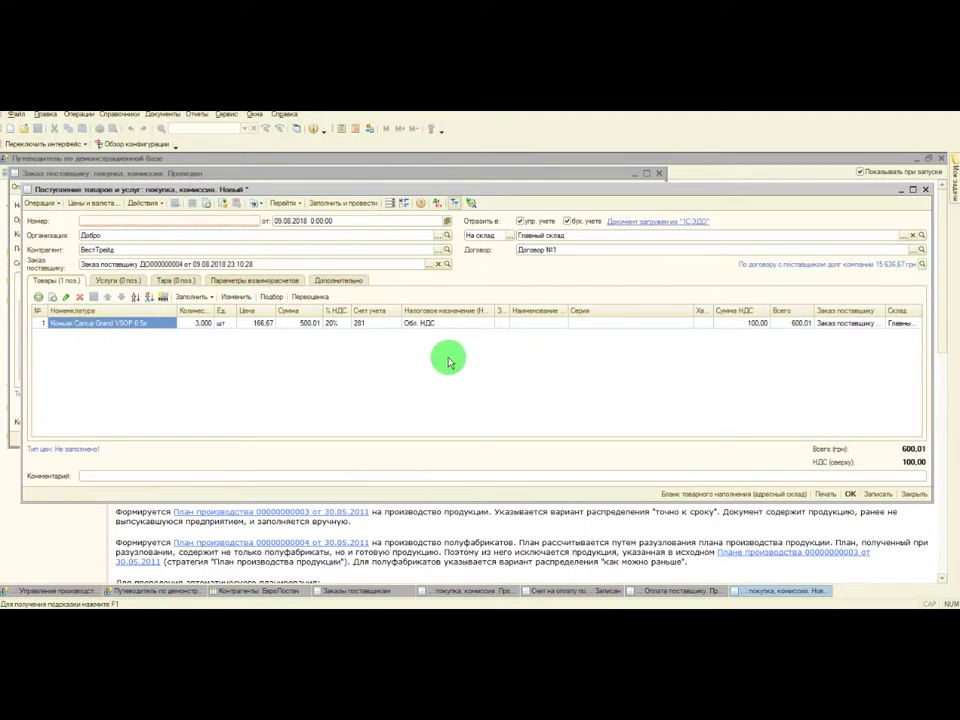
left_click(223, 203)
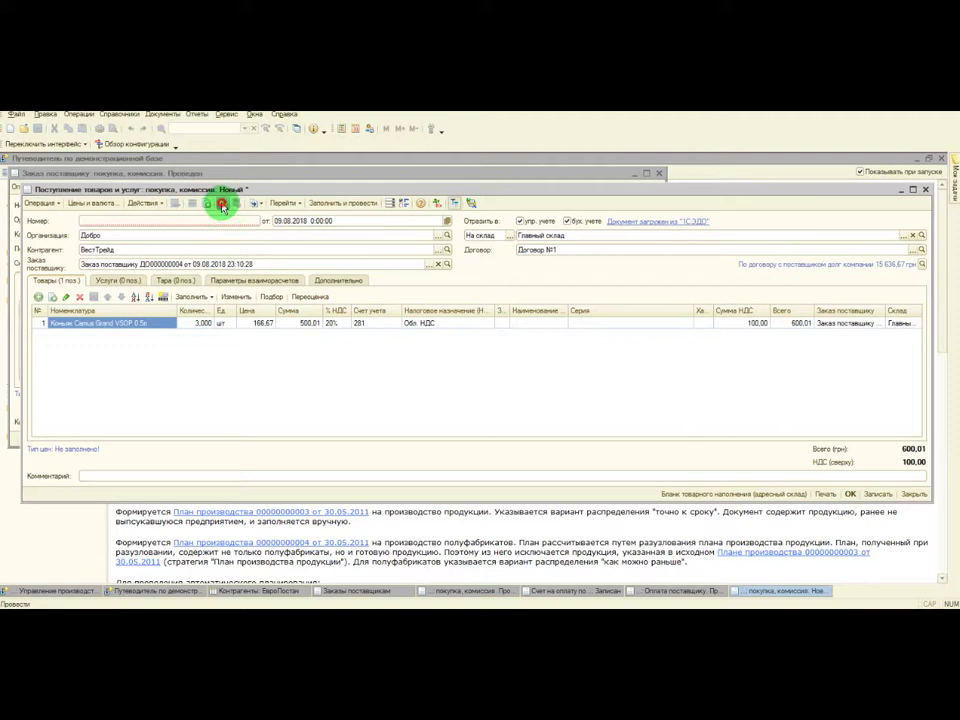
left_click(436, 202)
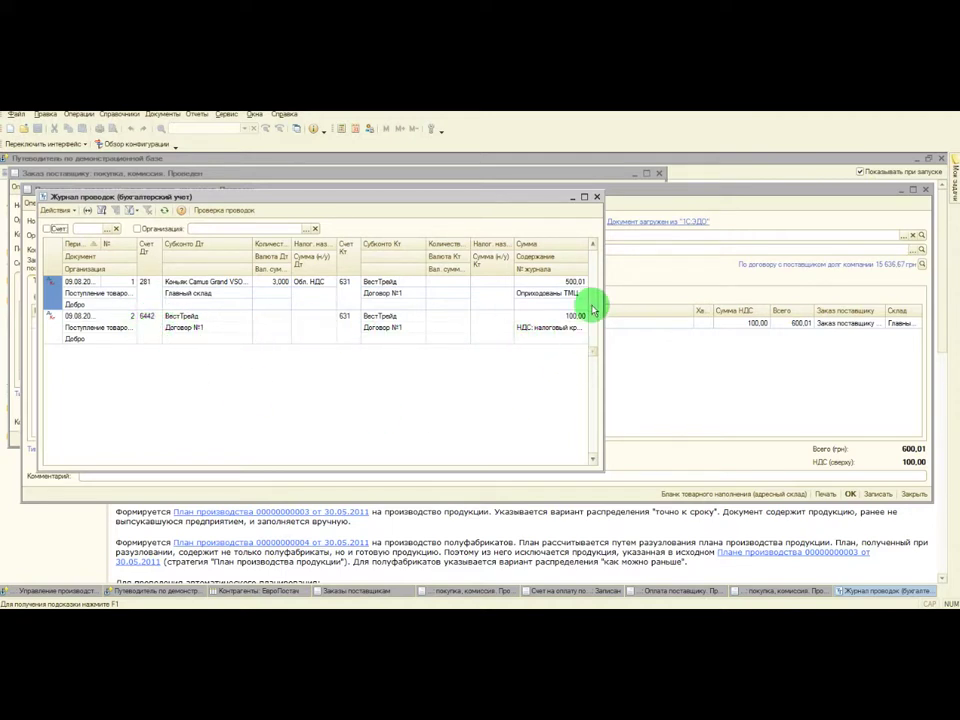
left_click(597, 197)
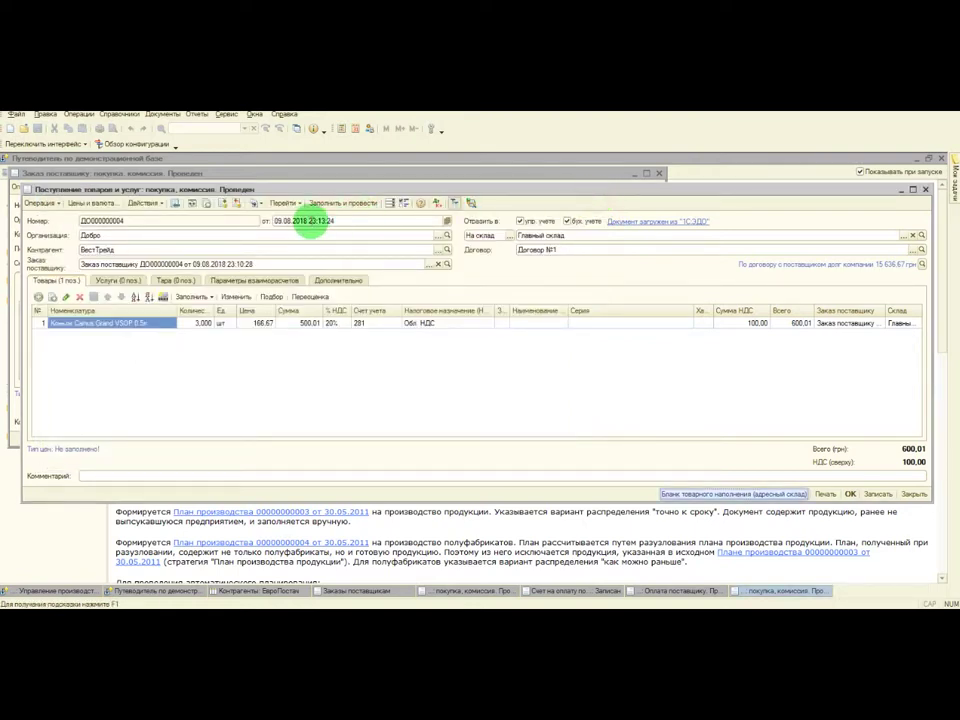
left_click(257, 204)
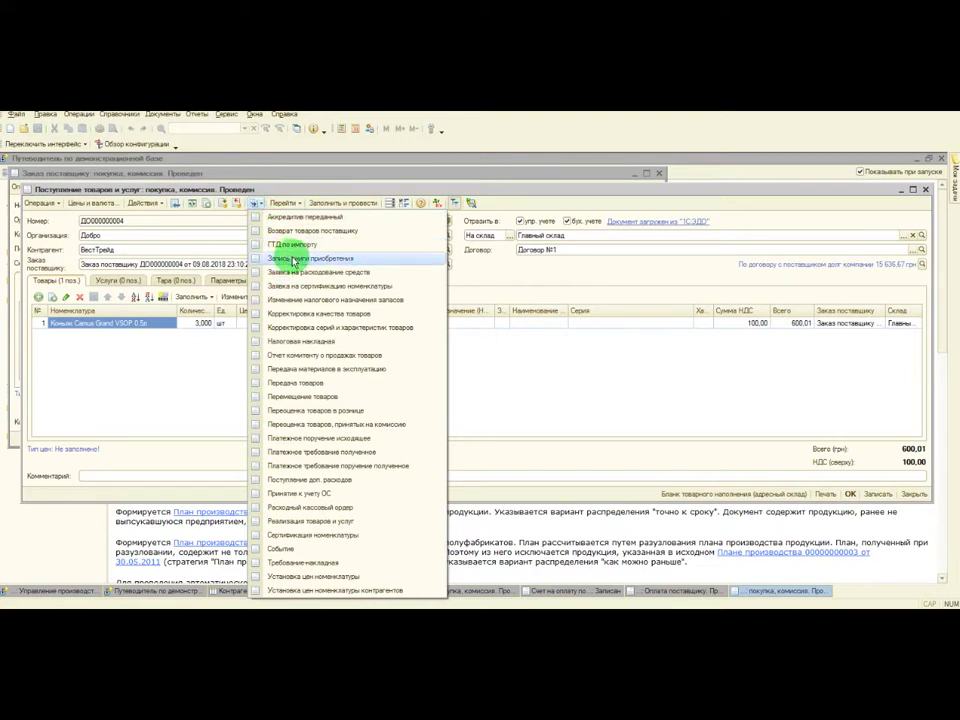
left_click(171, 379)
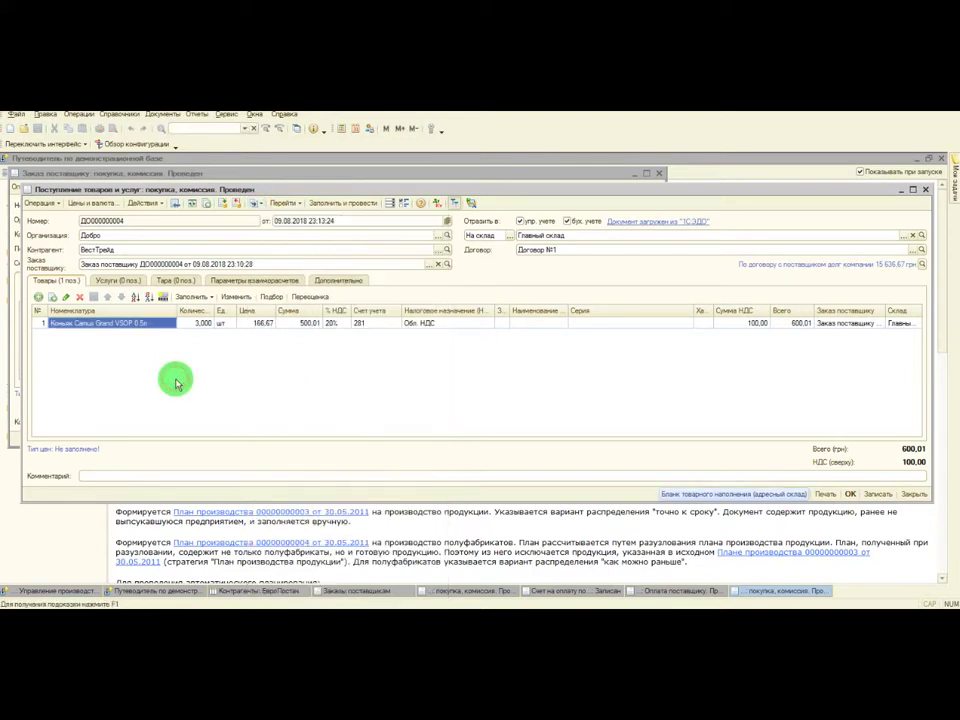
left_click_drag(154, 186, 177, 258)
left_click(243, 187)
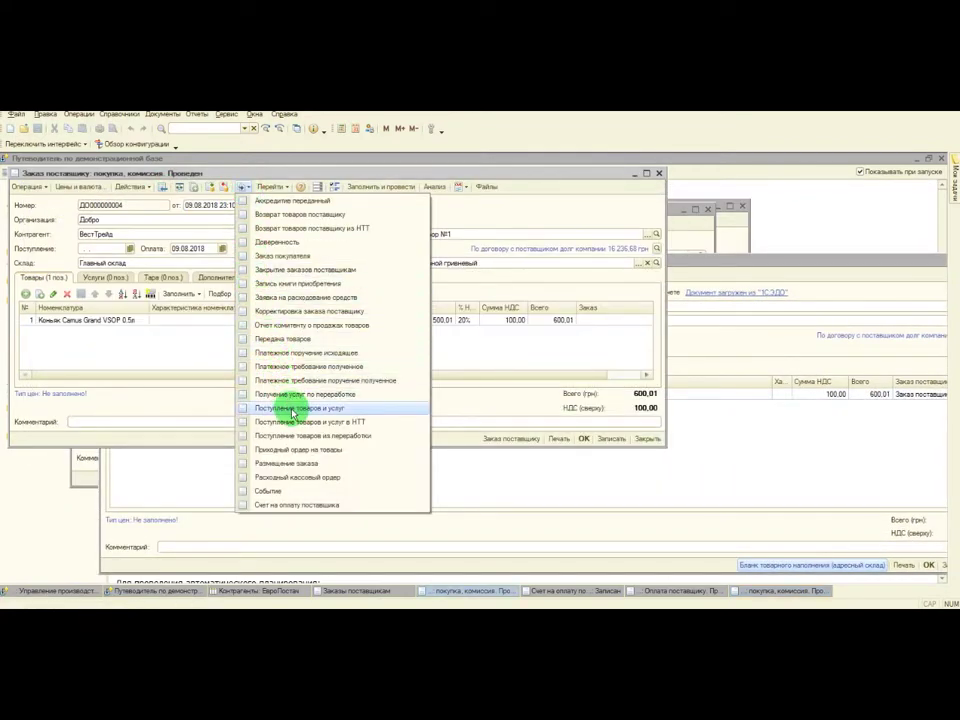
left_click(154, 336)
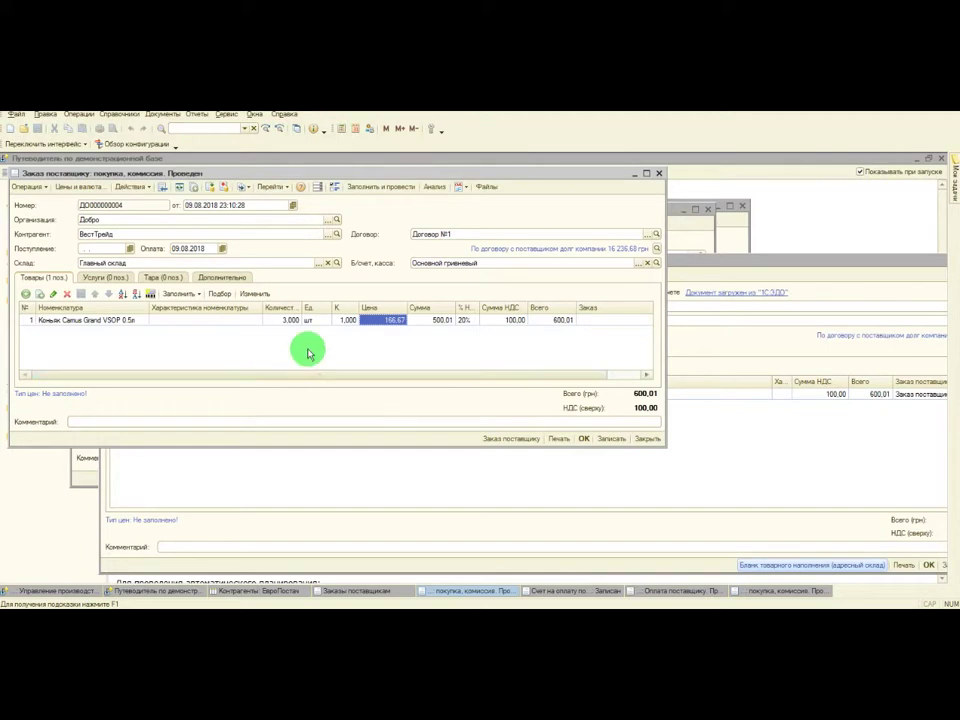
Look over the open receipt and supplier invoice, and open the supplier order's Структура подчиненности документа
left_click_drag(375, 174, 620, 175)
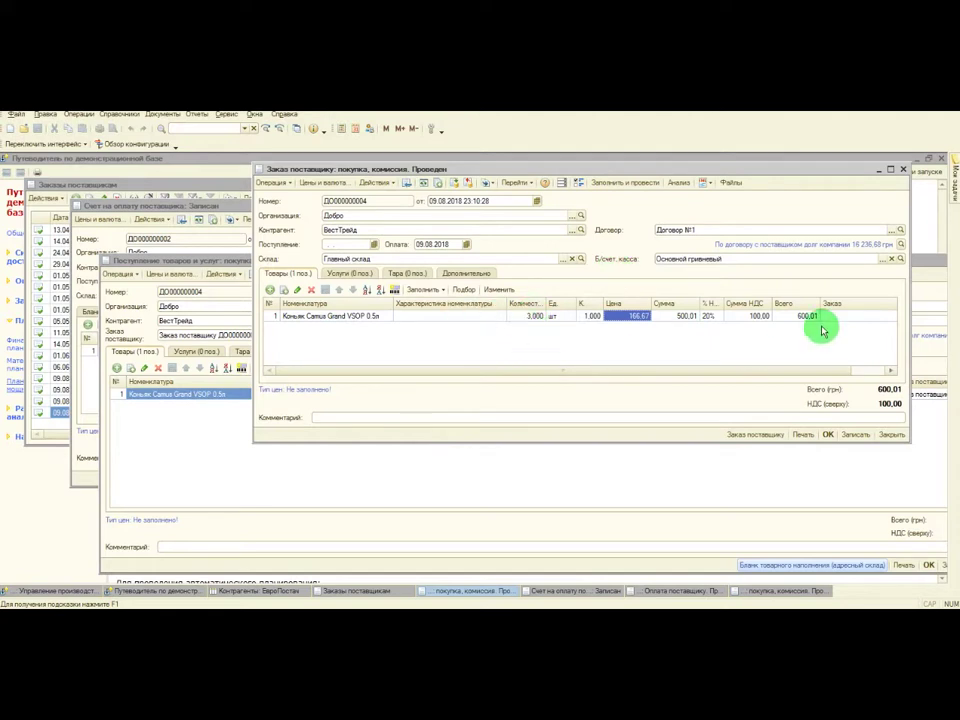
left_click(521, 184)
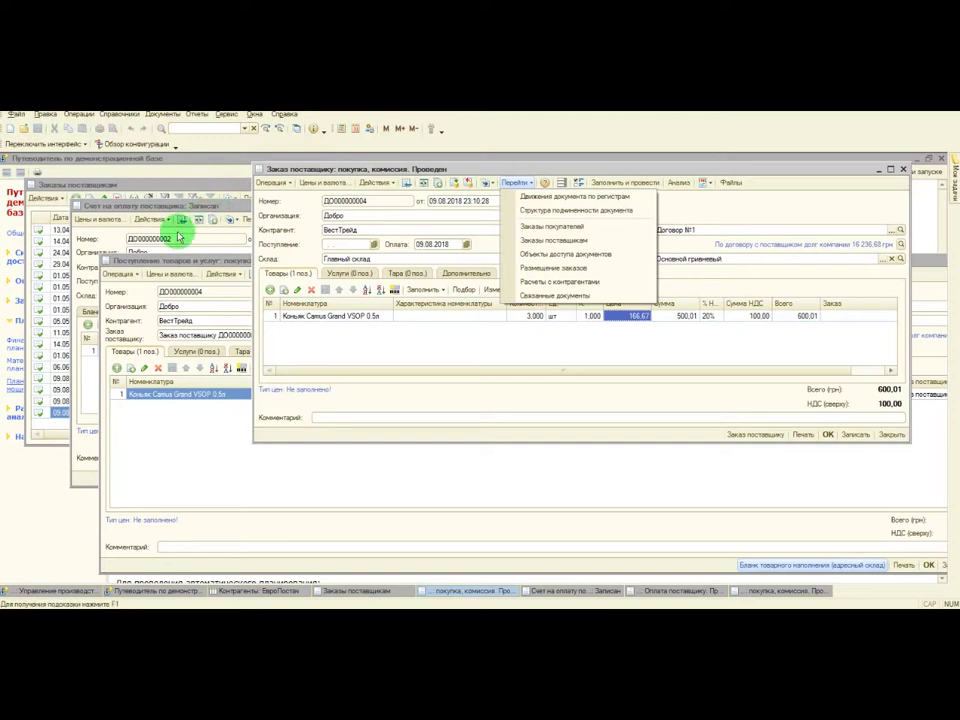
left_click(160, 262)
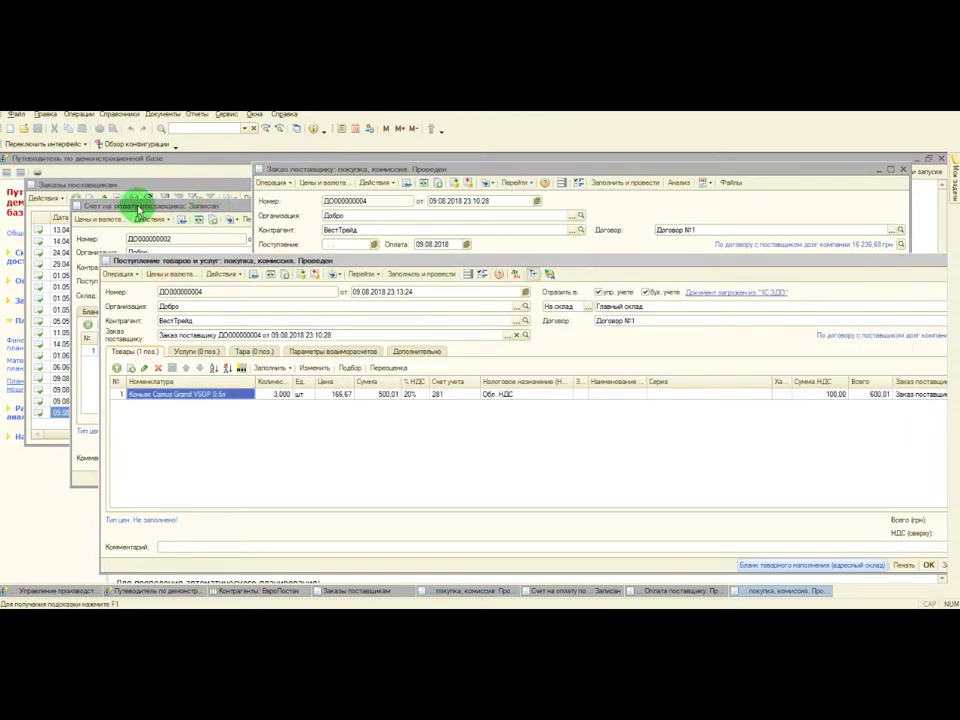
left_click(135, 204)
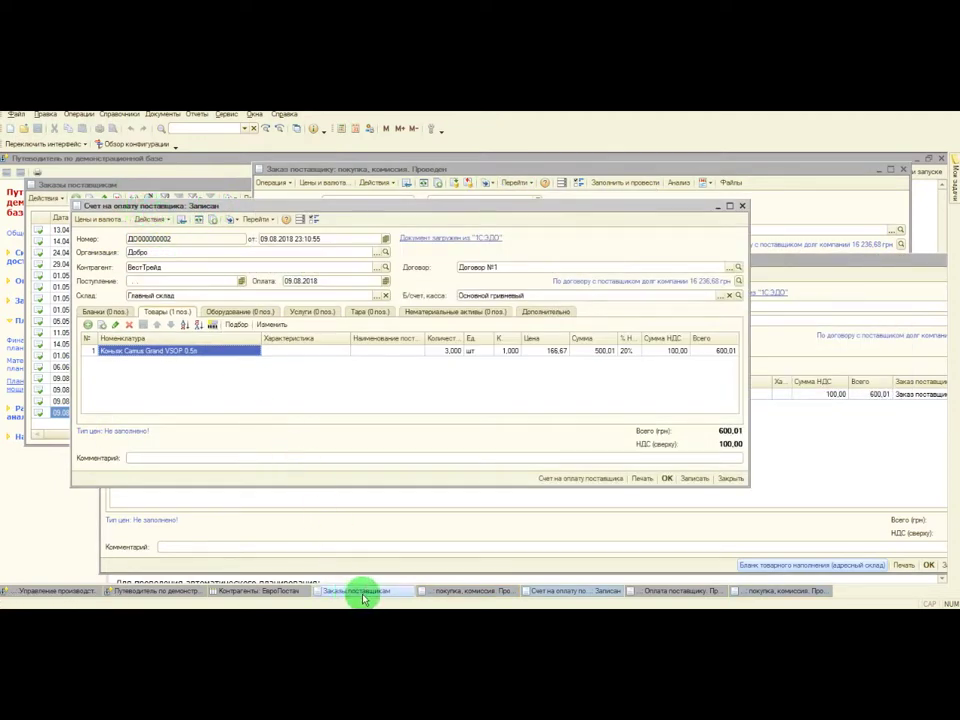
left_click(463, 591)
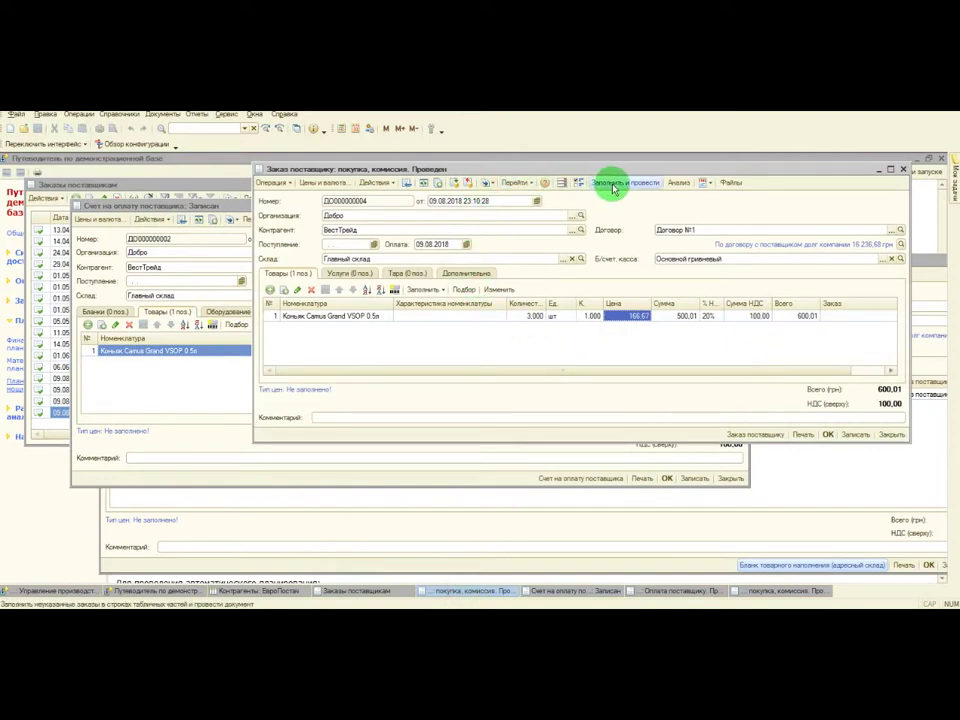
left_click(517, 183)
left_click(532, 210)
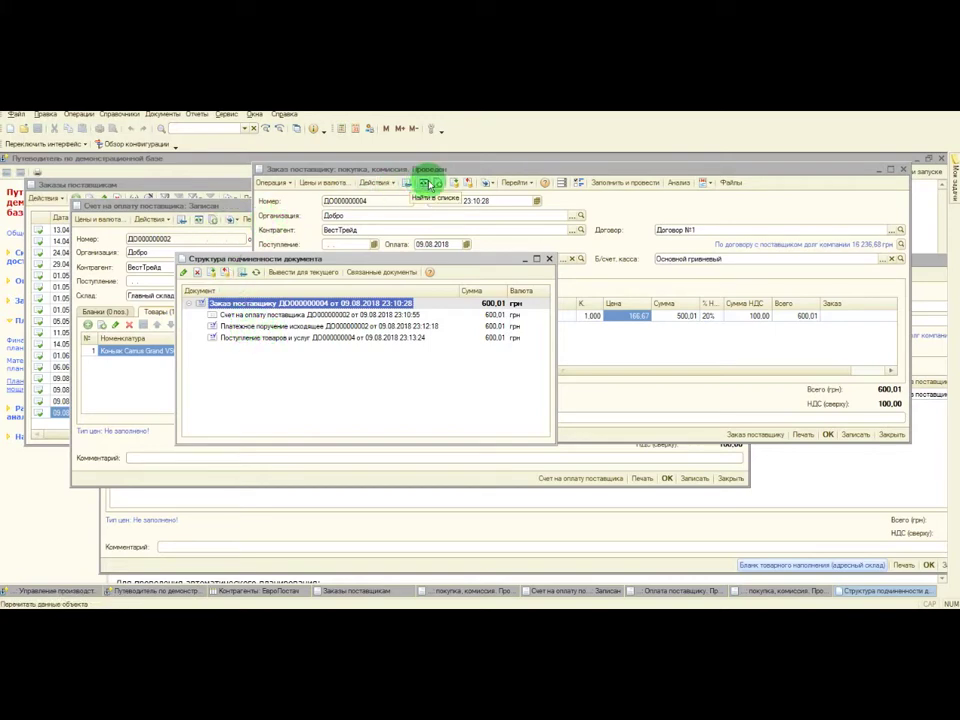
left_click(489, 184)
left_click(489, 184)
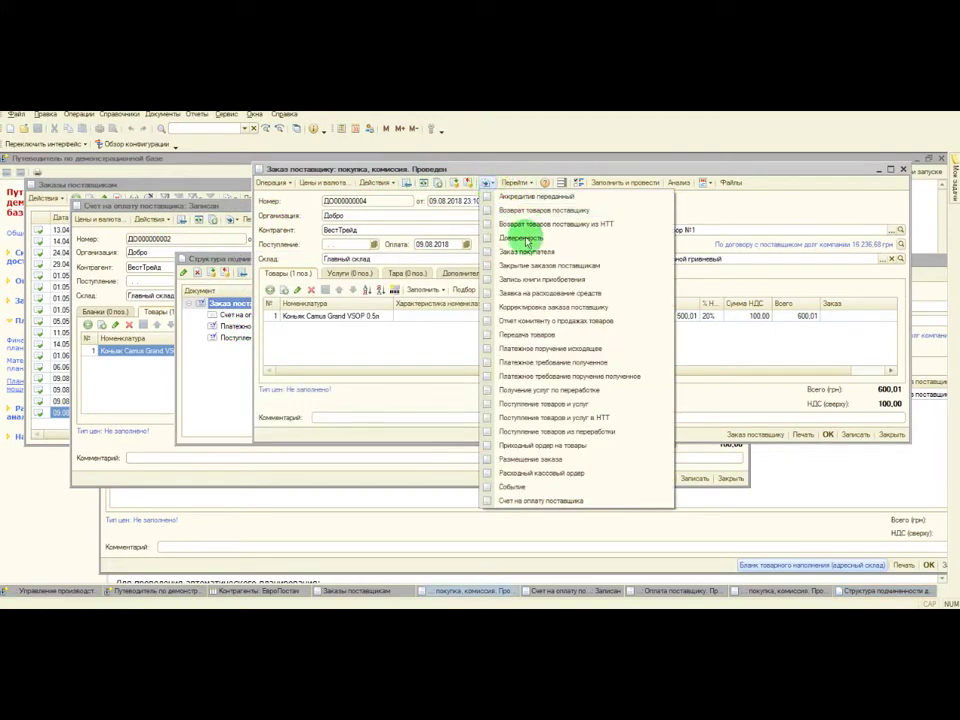
left_click(530, 404)
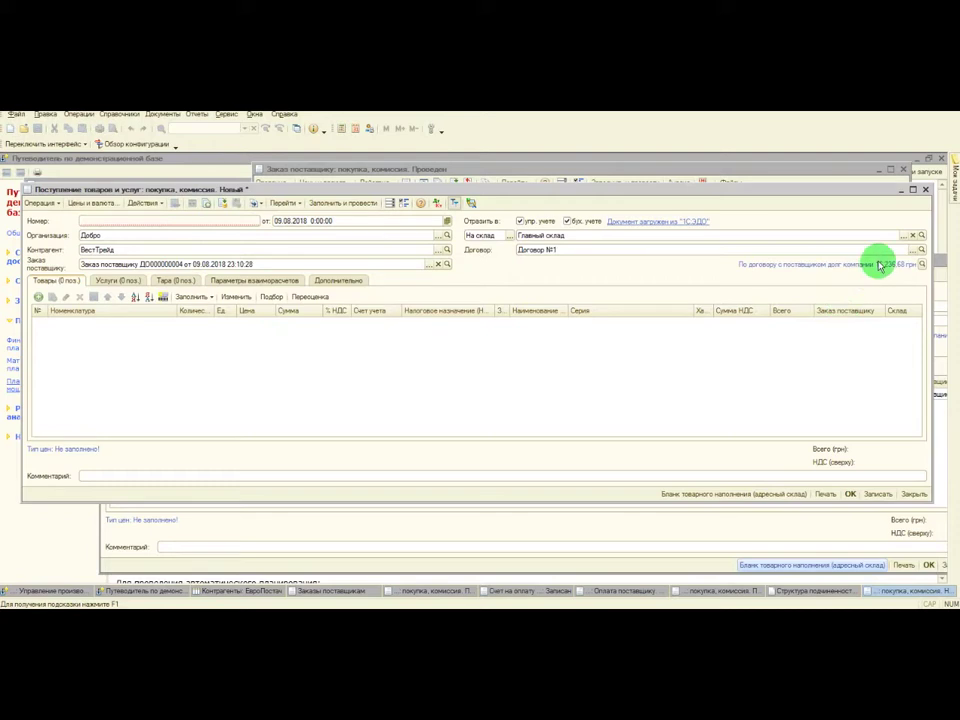
left_click(927, 192)
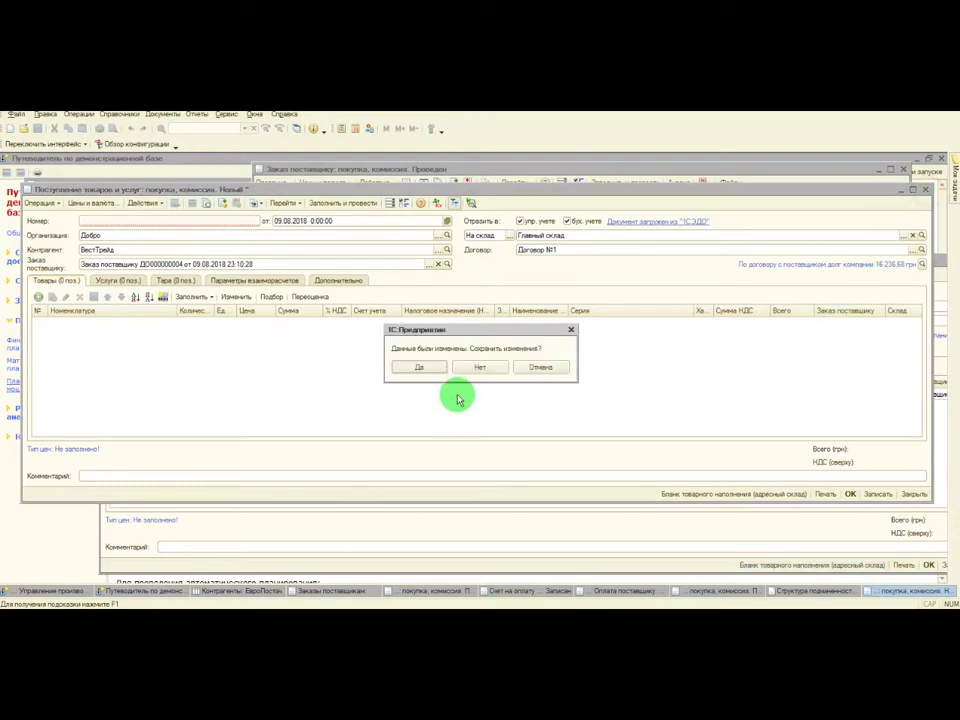
left_click(483, 368)
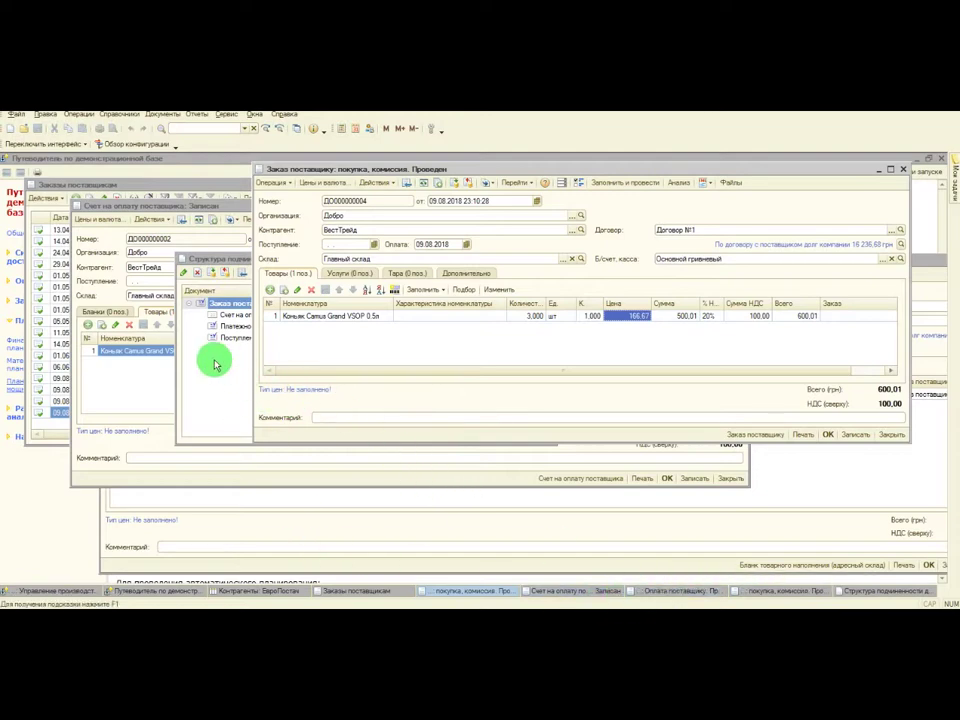
Return to the posted goods receipt, create a Запись книги приобретения based on it and widen its window
left_click(171, 207)
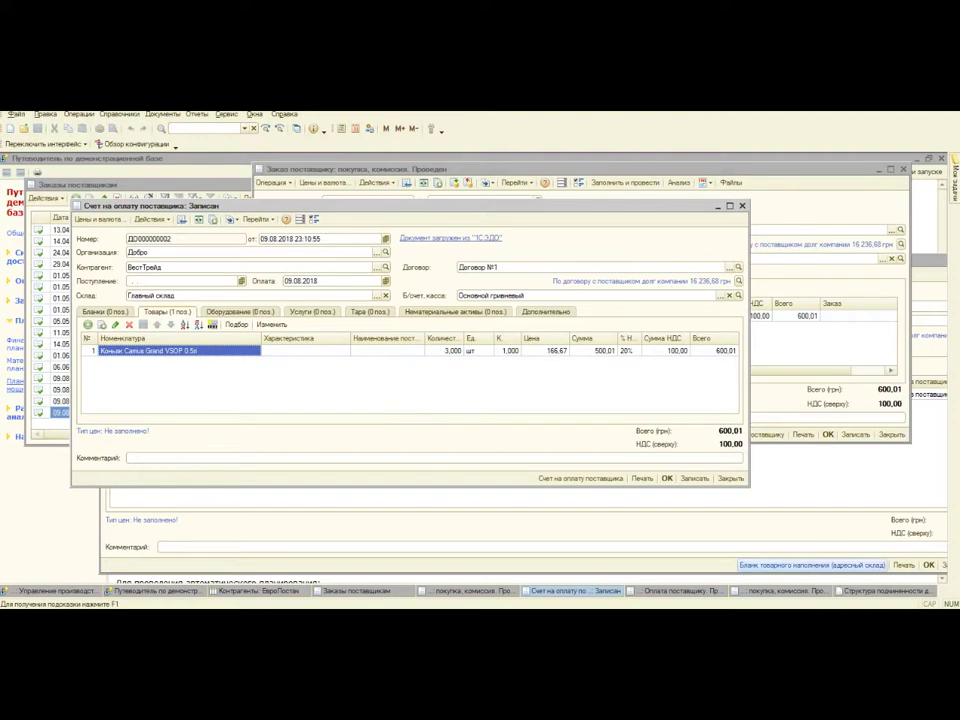
left_click(862, 596)
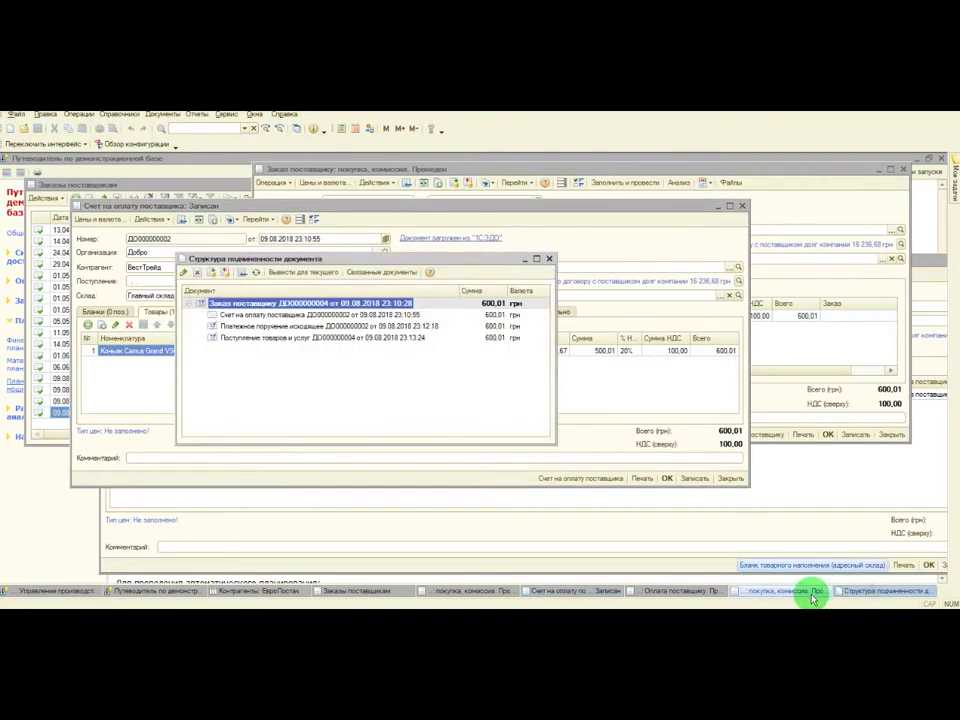
left_click(803, 596)
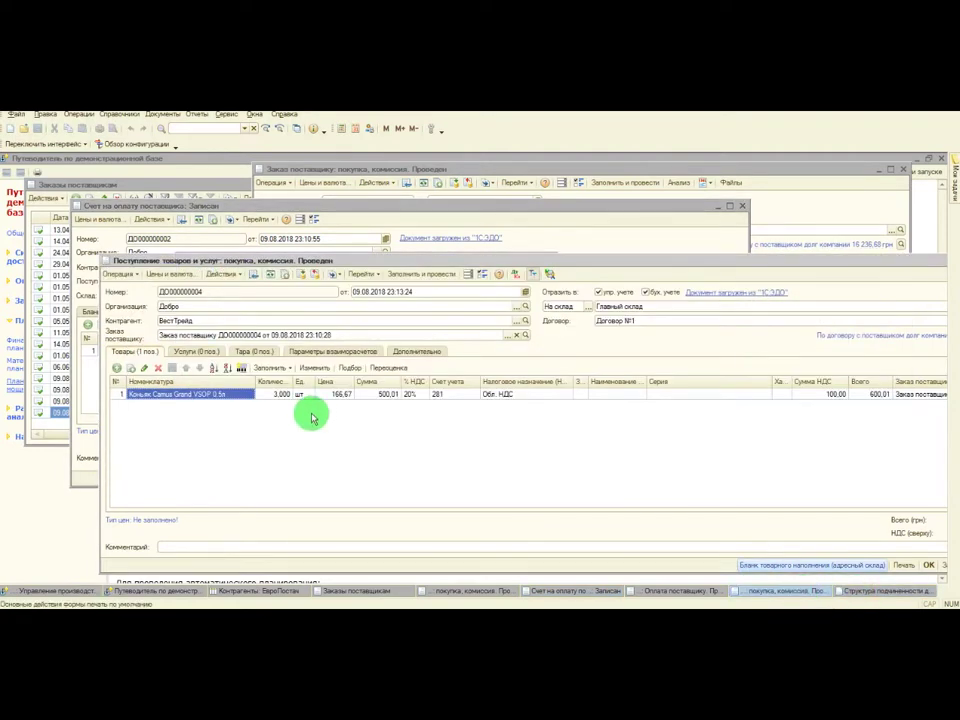
left_click(337, 273)
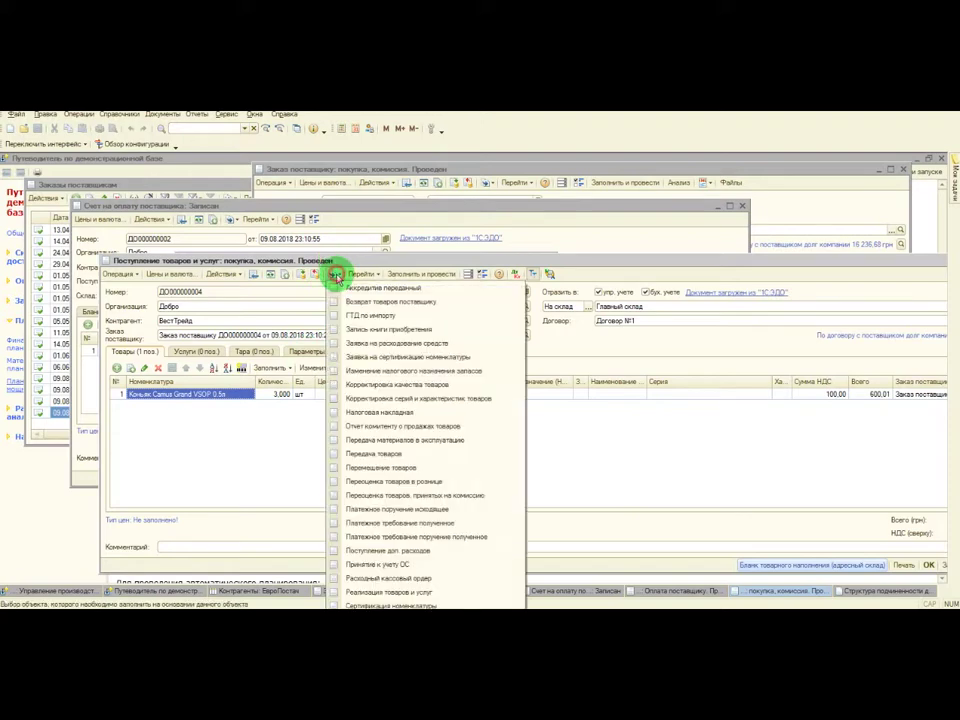
left_click(366, 329)
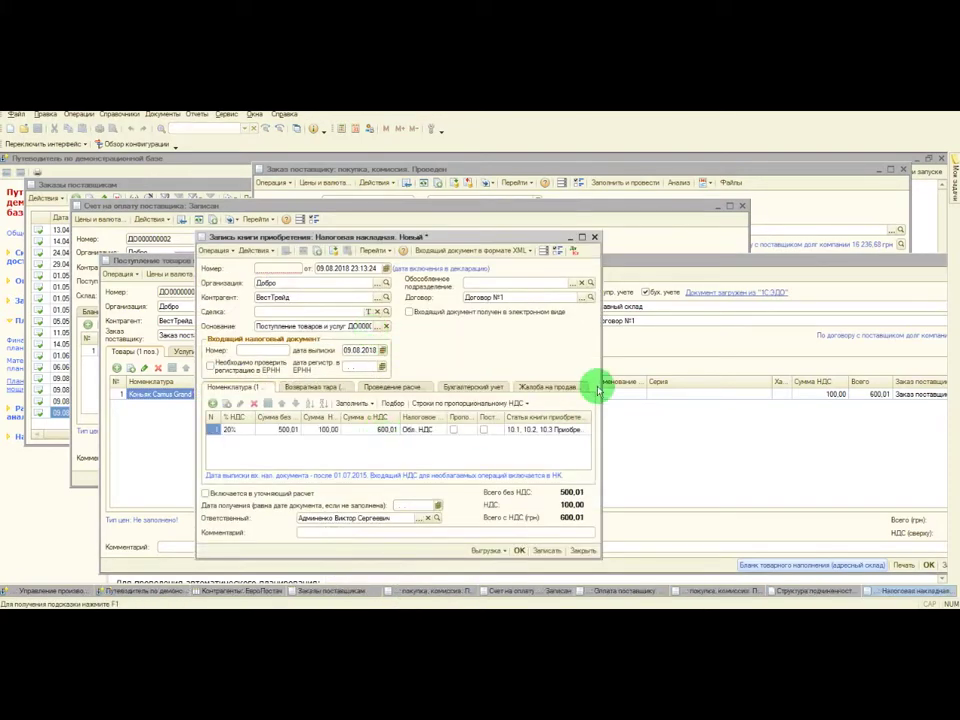
left_click_drag(602, 374, 752, 374)
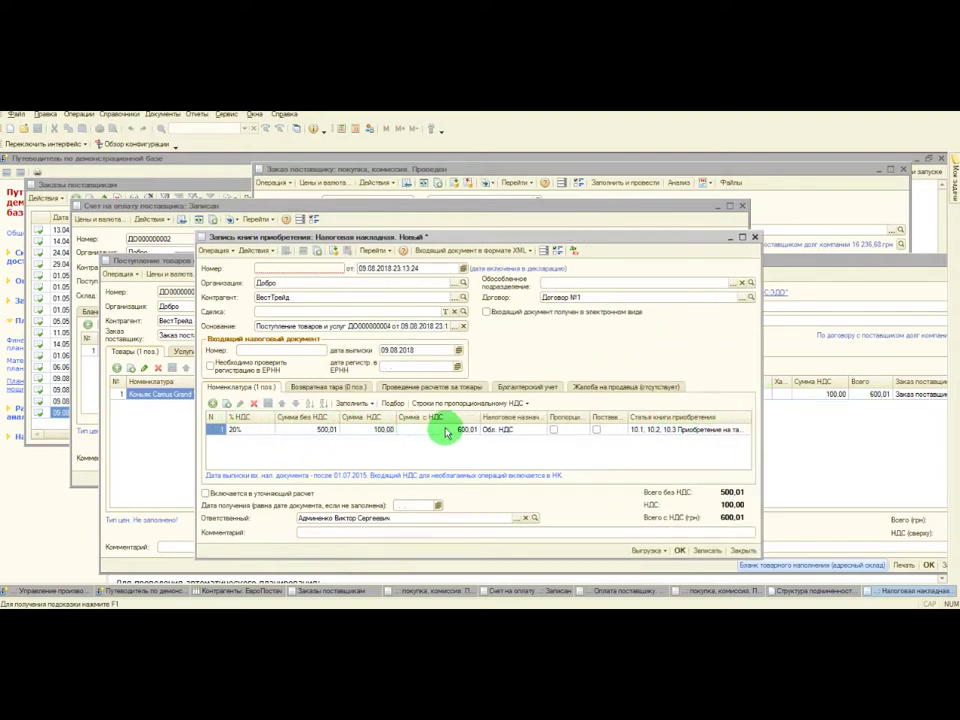
left_click_drag(650, 241, 652, 187)
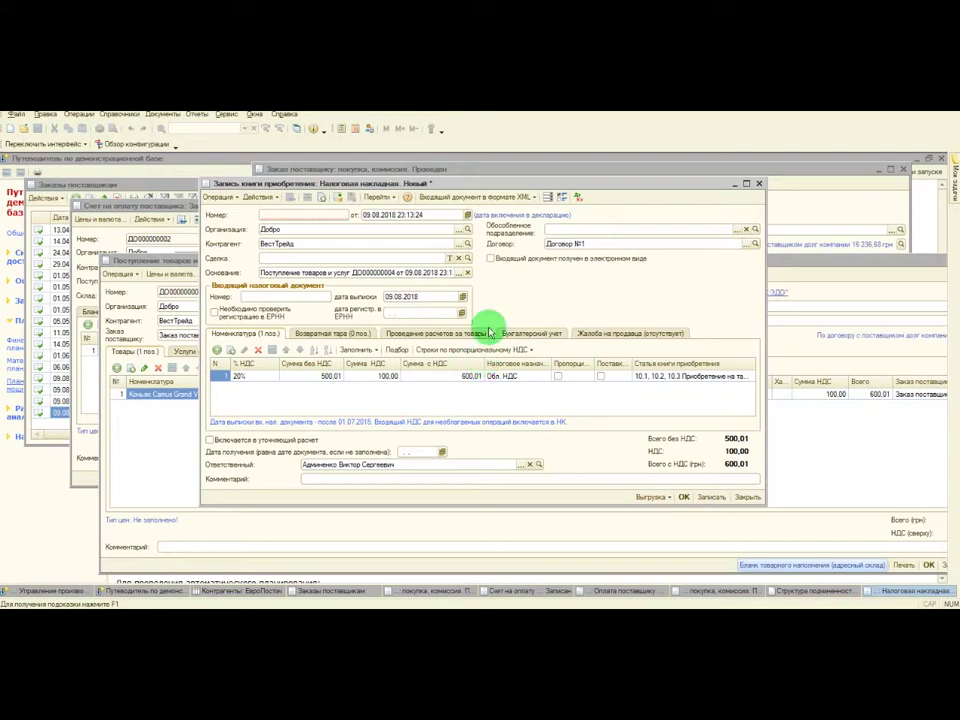
Post the Запись книги приобретения, check its accounting entries journal and return to the supplier order's document structure
left_click(338, 199)
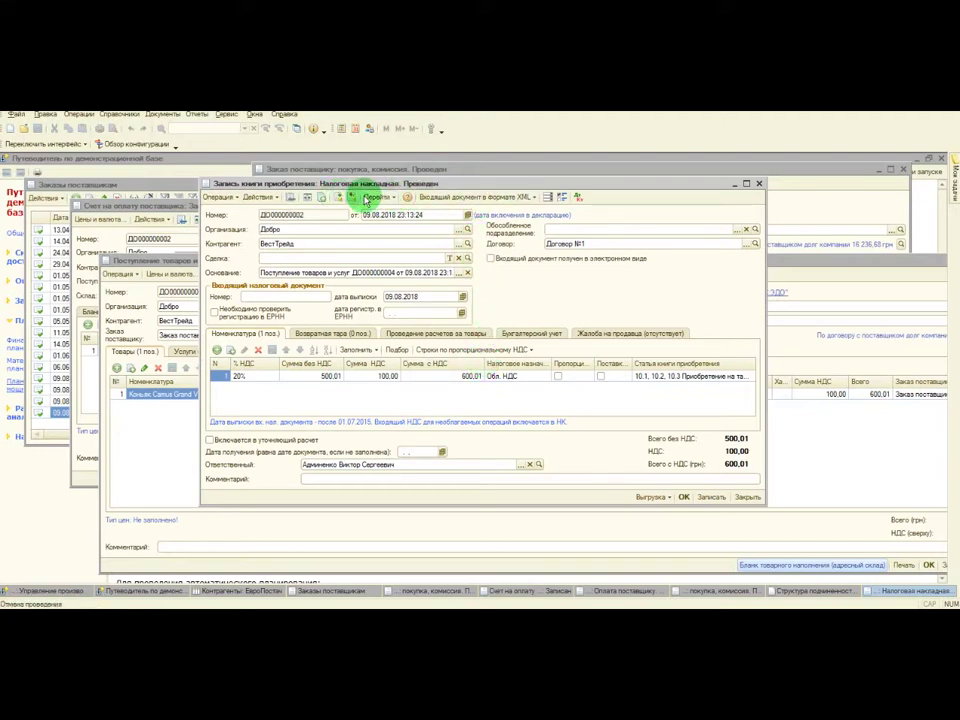
left_click(578, 199)
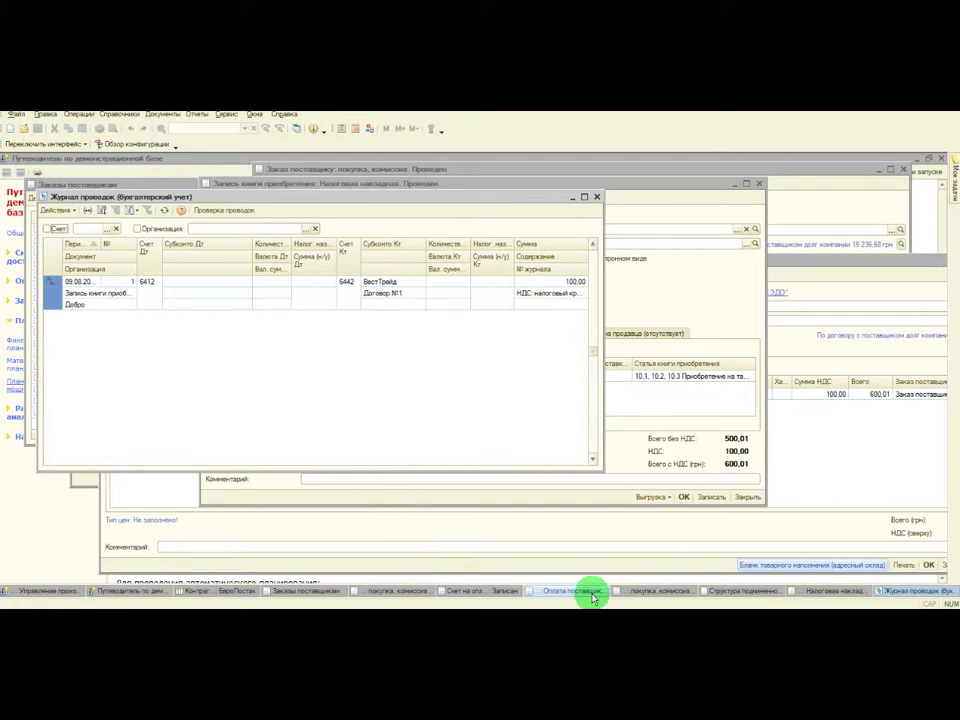
left_click(806, 591)
left_click(746, 591)
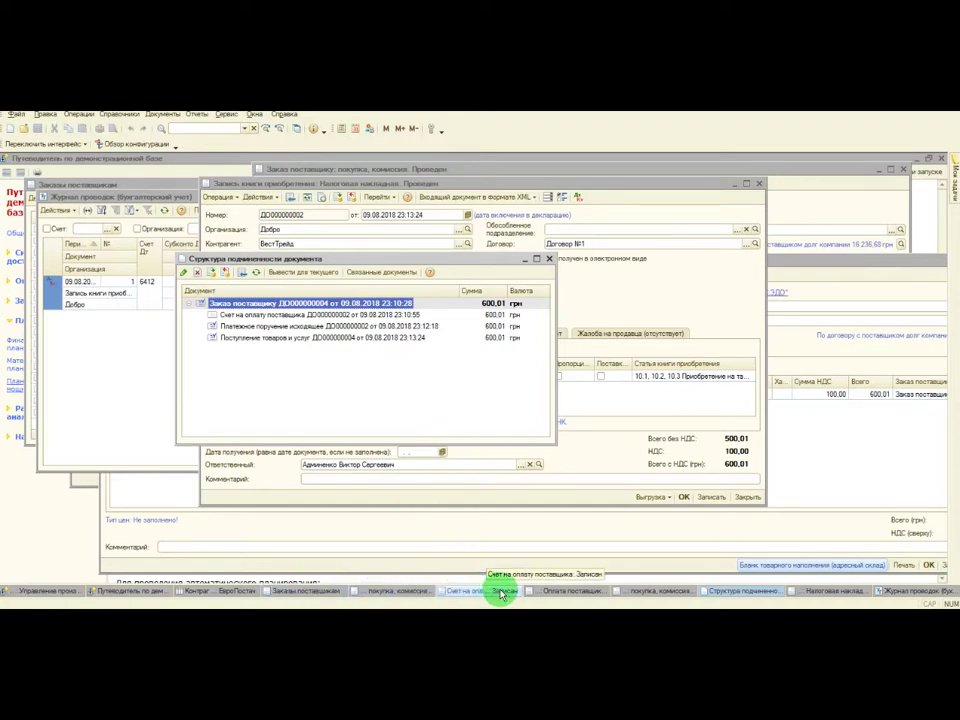
Open the Движения документа по регистрам report for the goods receipt and show it in a smaller, repositioned window
left_click(645, 591)
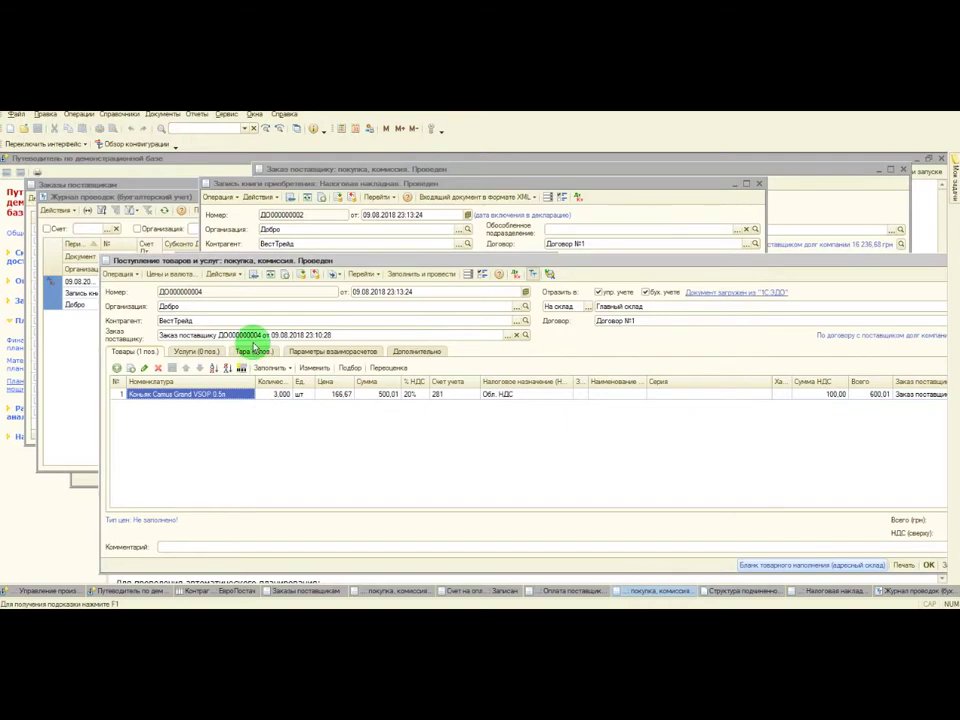
left_click_drag(343, 259, 336, 201)
left_click(362, 216)
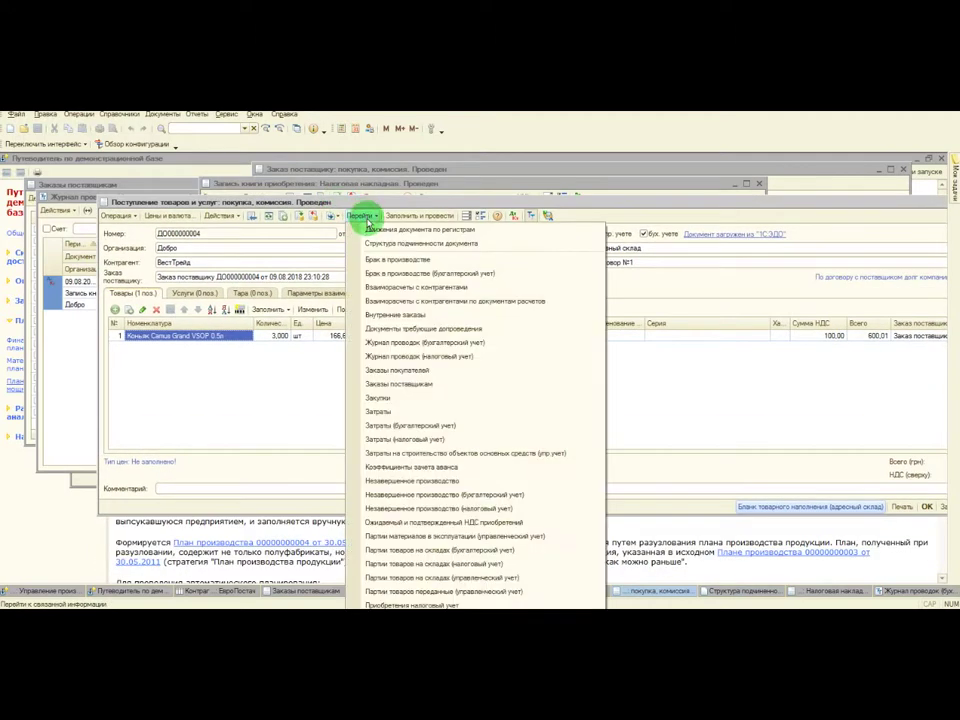
left_click(405, 243)
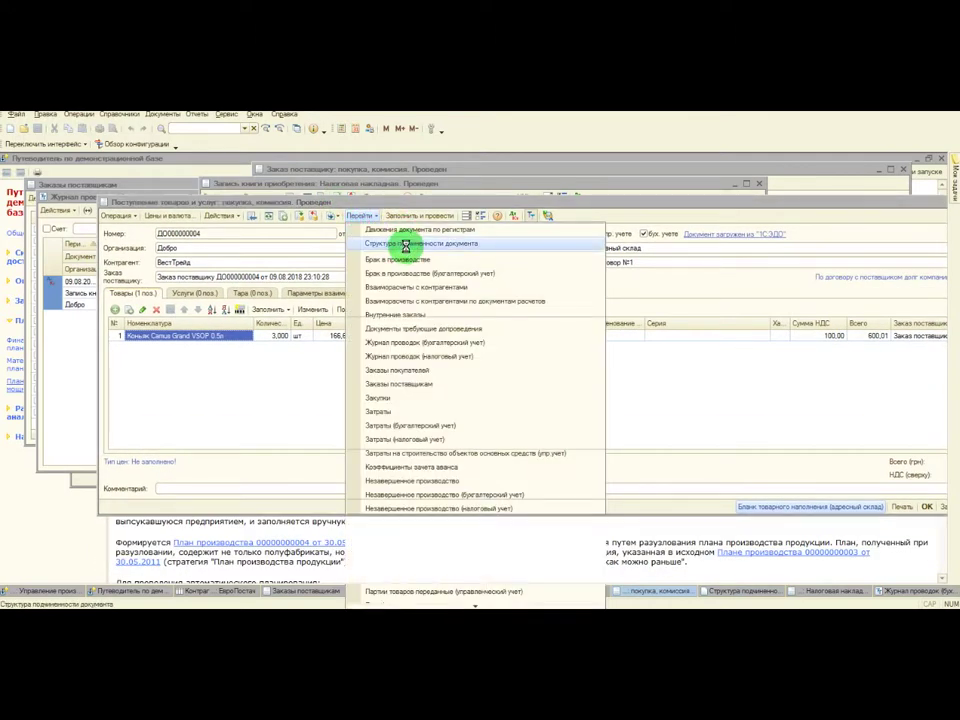
left_click(360, 216)
left_click(372, 230)
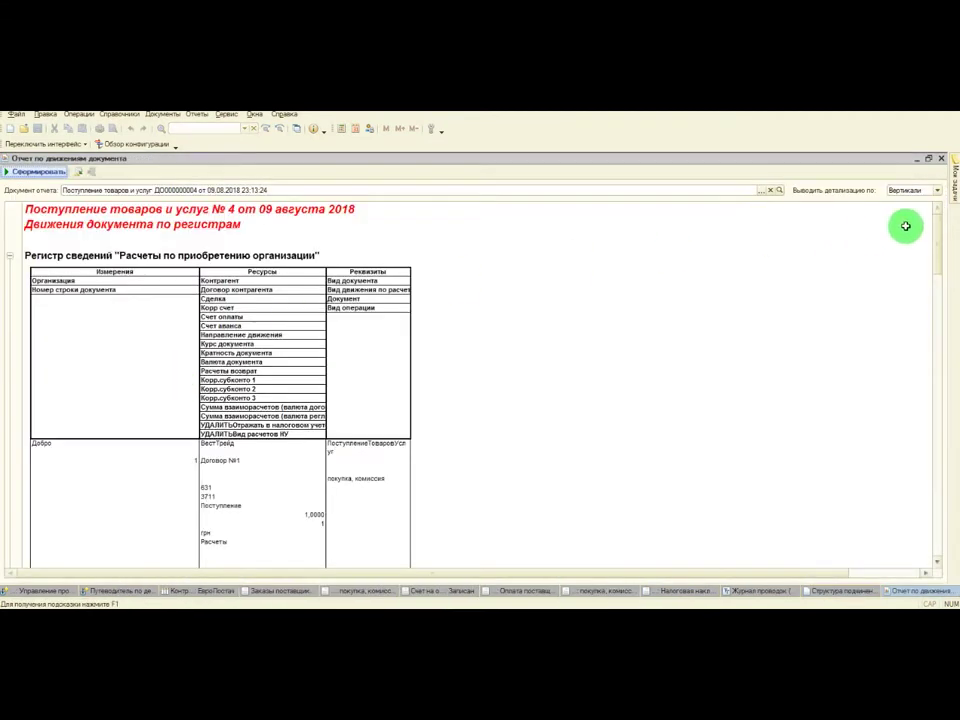
left_click(928, 158)
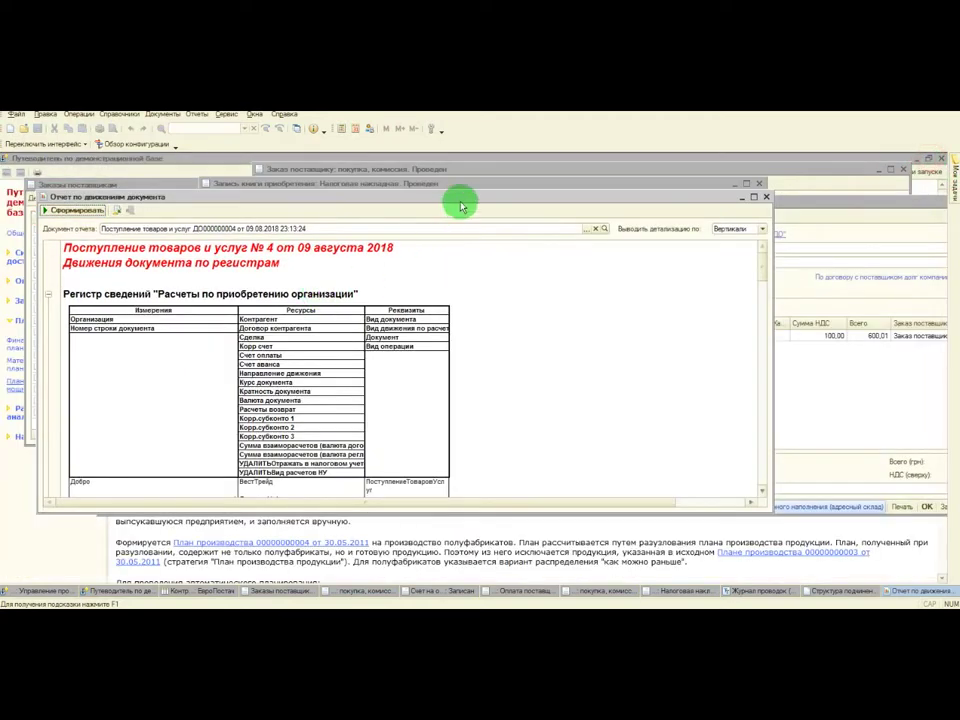
left_click_drag(461, 206, 536, 186)
Find the Регистр накопления "Заказы поставщикам" section in the goods receipt's movement report and move the report window aside
left_click(355, 358)
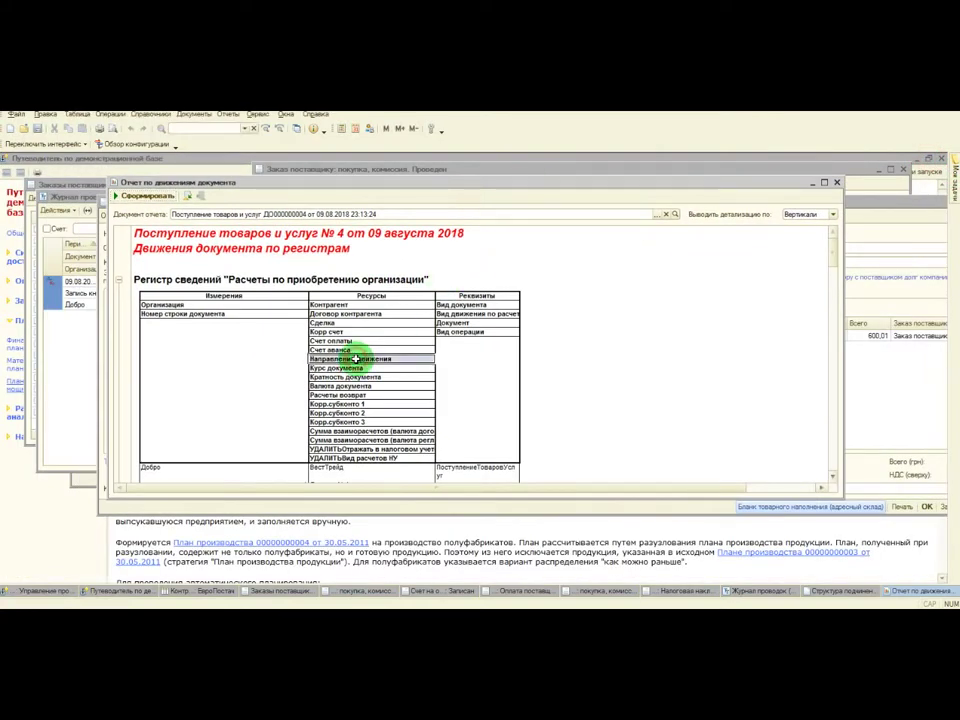
scroll(355, 358, "down", 10)
scroll(355, 358, "down", 5)
left_click(158, 378)
left_click_drag(211, 183, 364, 178)
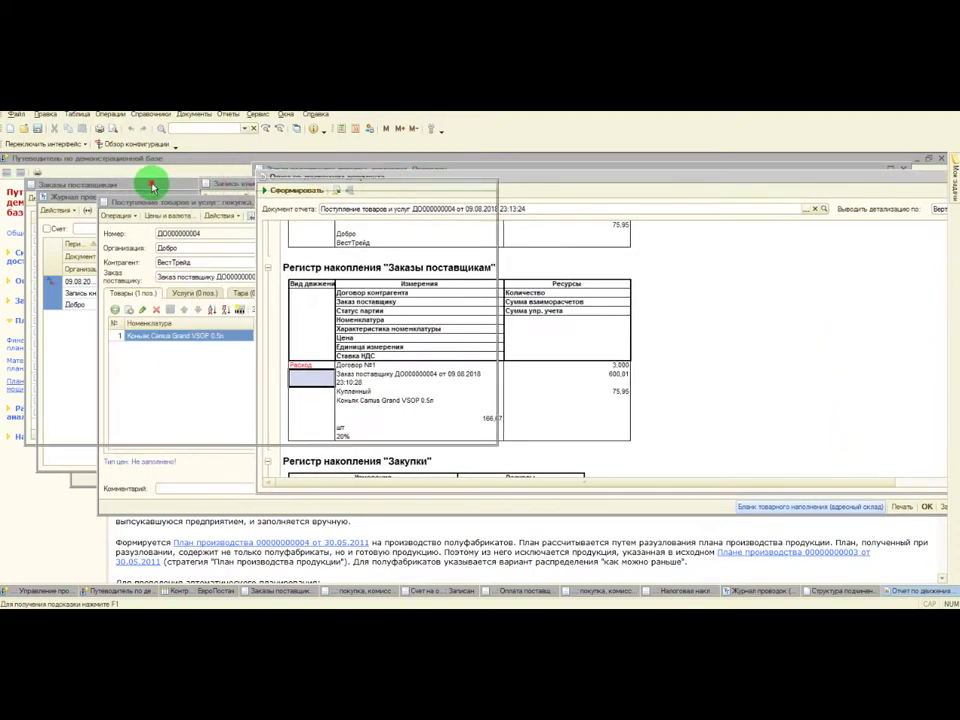
Open the Движения документа по регистрам report for the ВестТрейд supplier order in a restored, repositioned window
left_click(153, 188)
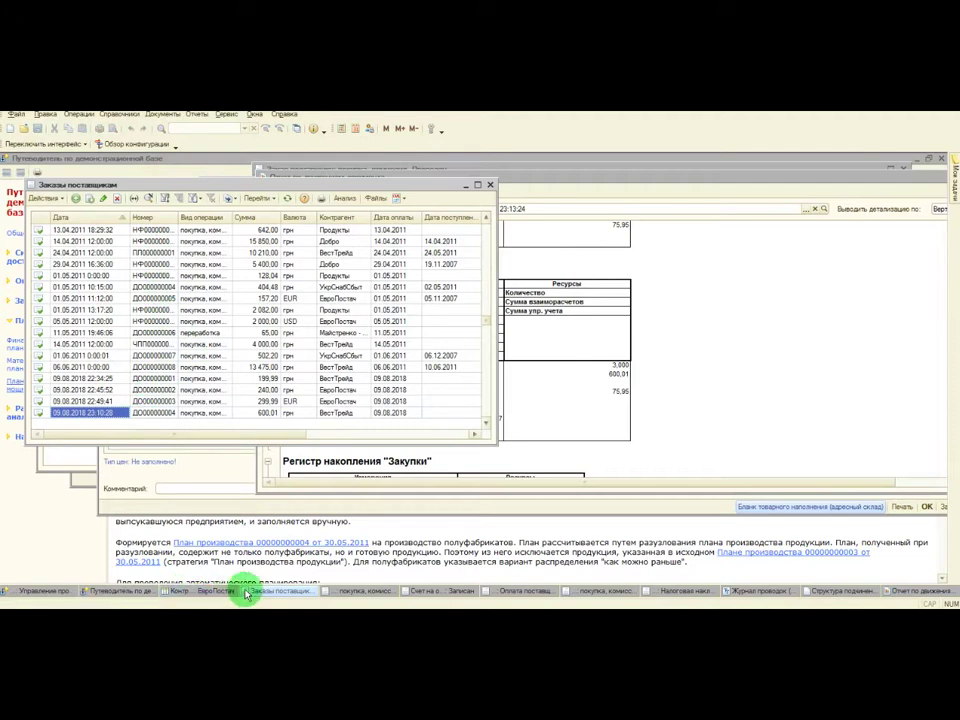
left_click(343, 590)
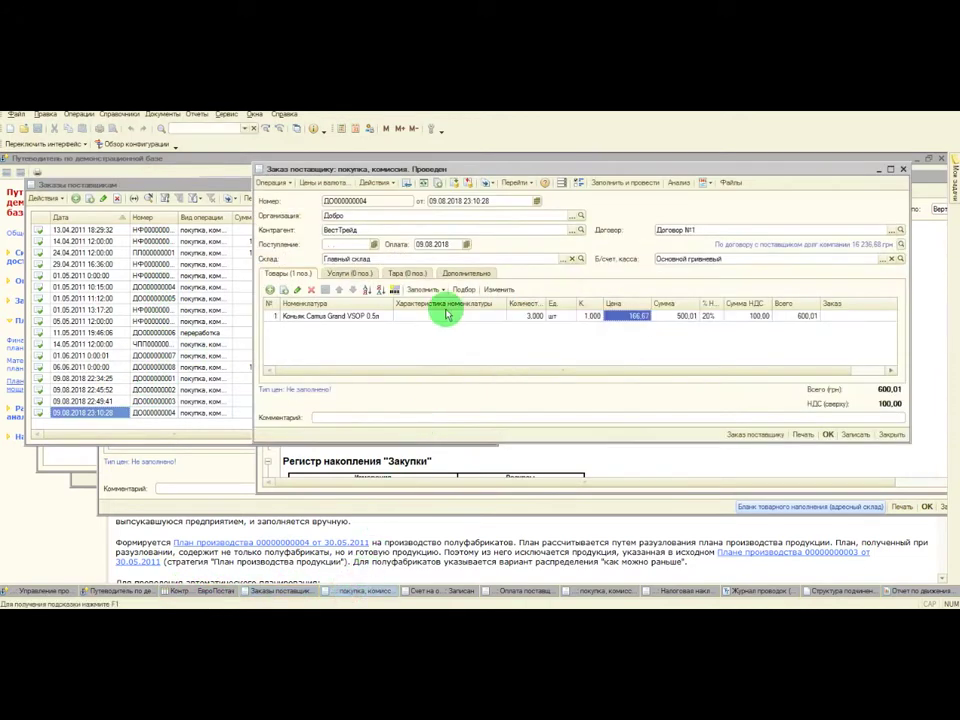
left_click(516, 182)
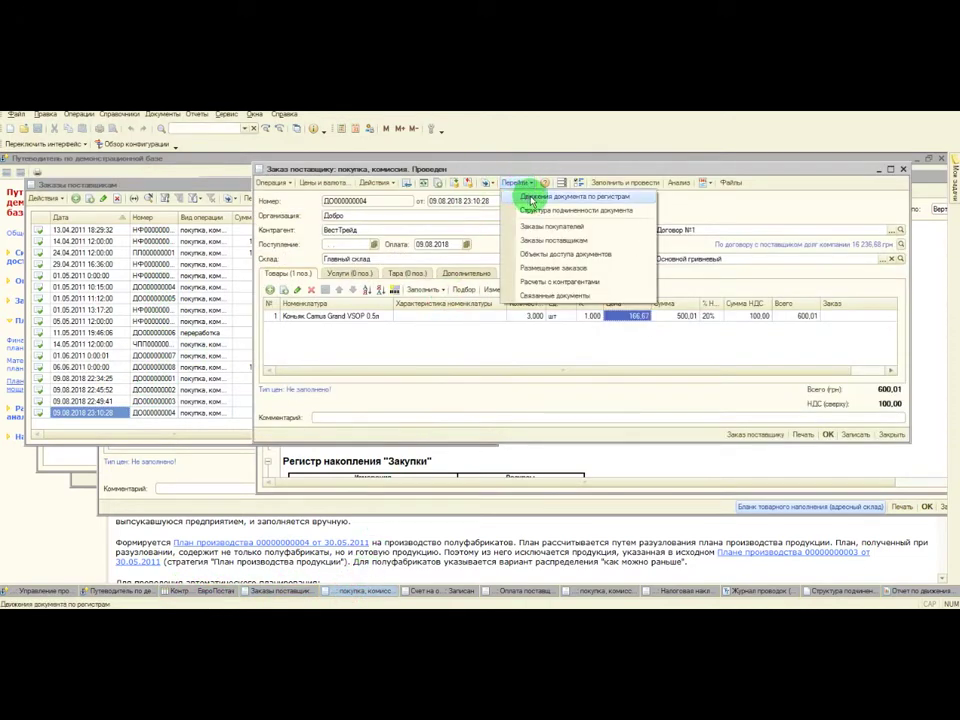
left_click(530, 197)
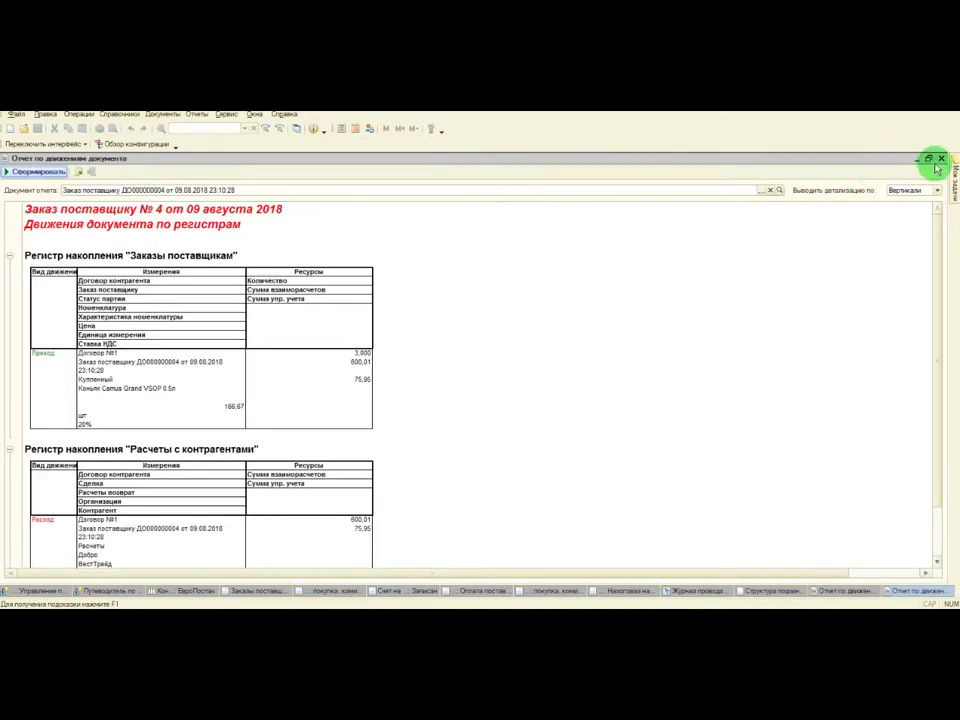
left_click(928, 158)
left_click_drag(439, 193, 413, 181)
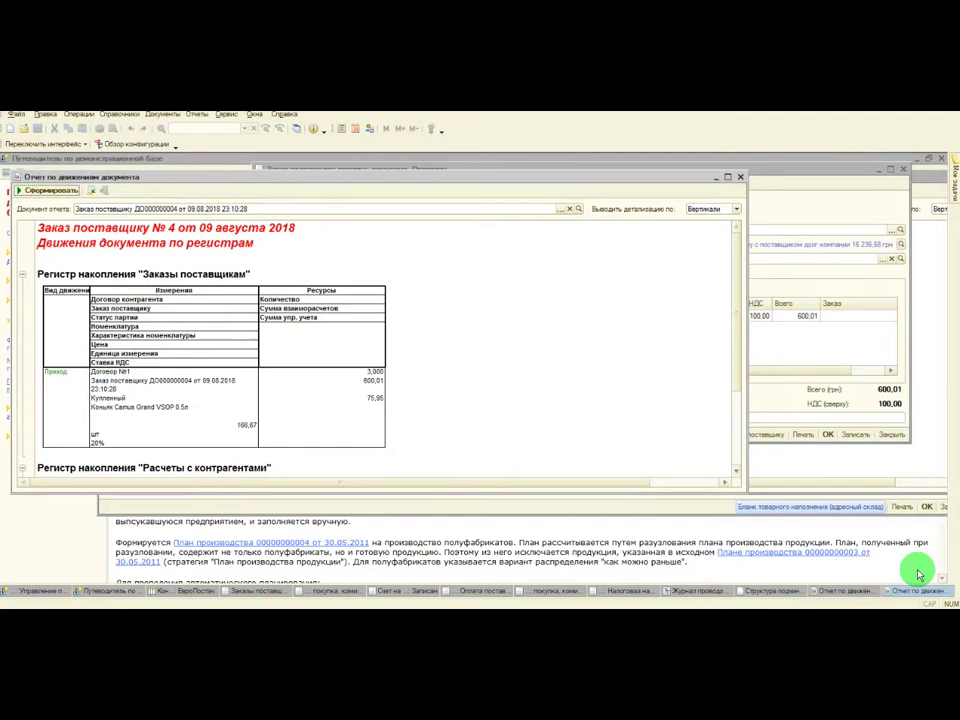
Arrange the goods receipt and supplier order movement reports side by side and compare their "Заказы поставщикам" register entries
left_click(848, 591)
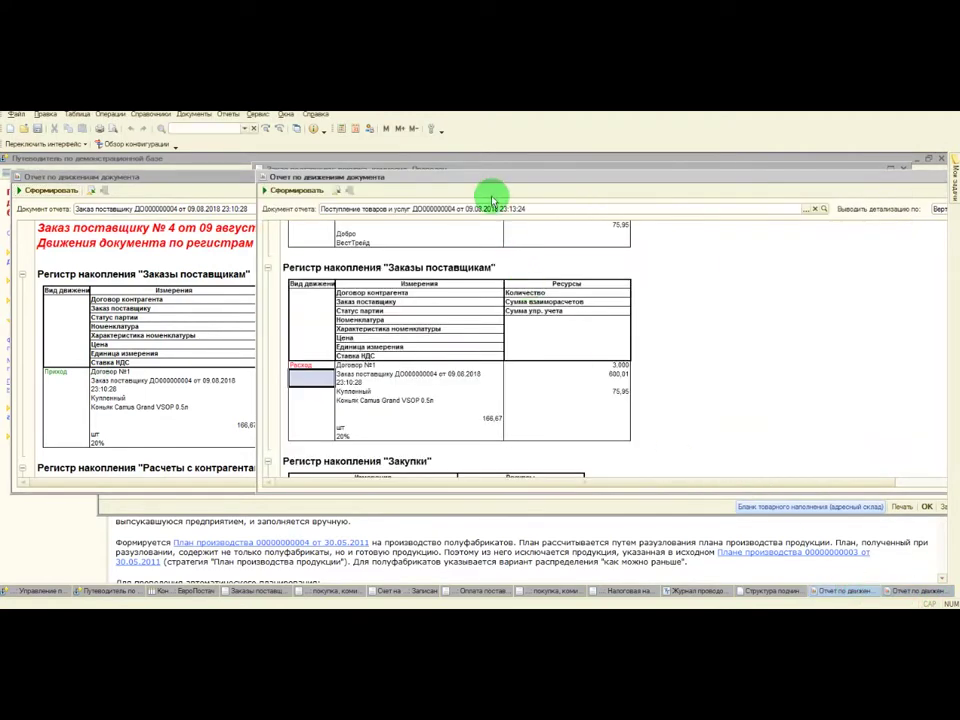
left_click_drag(482, 172, 636, 172)
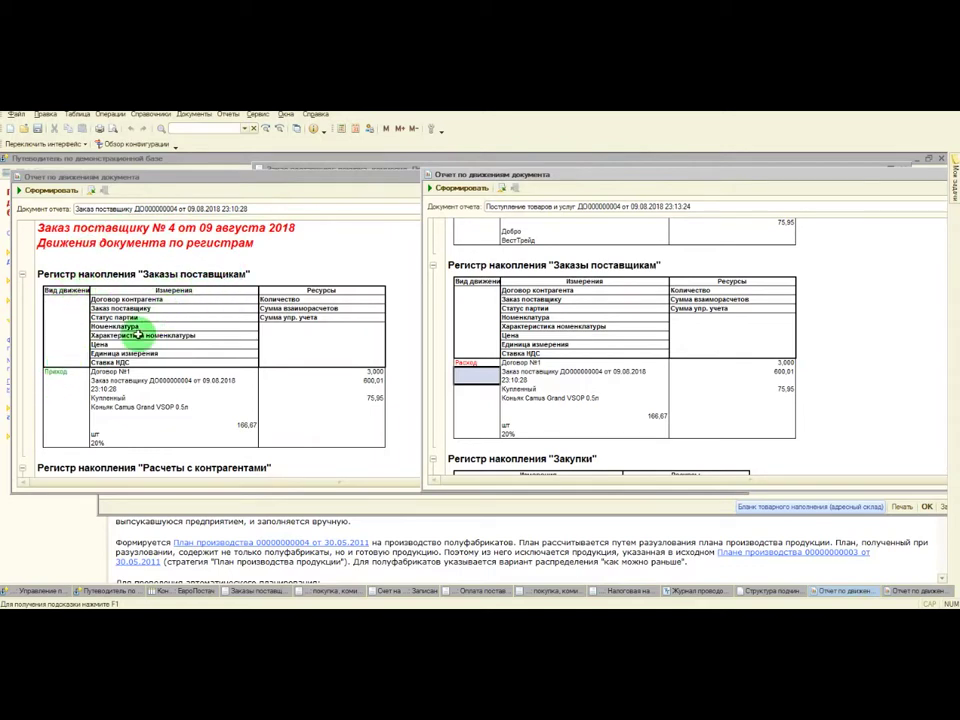
left_click(62, 382)
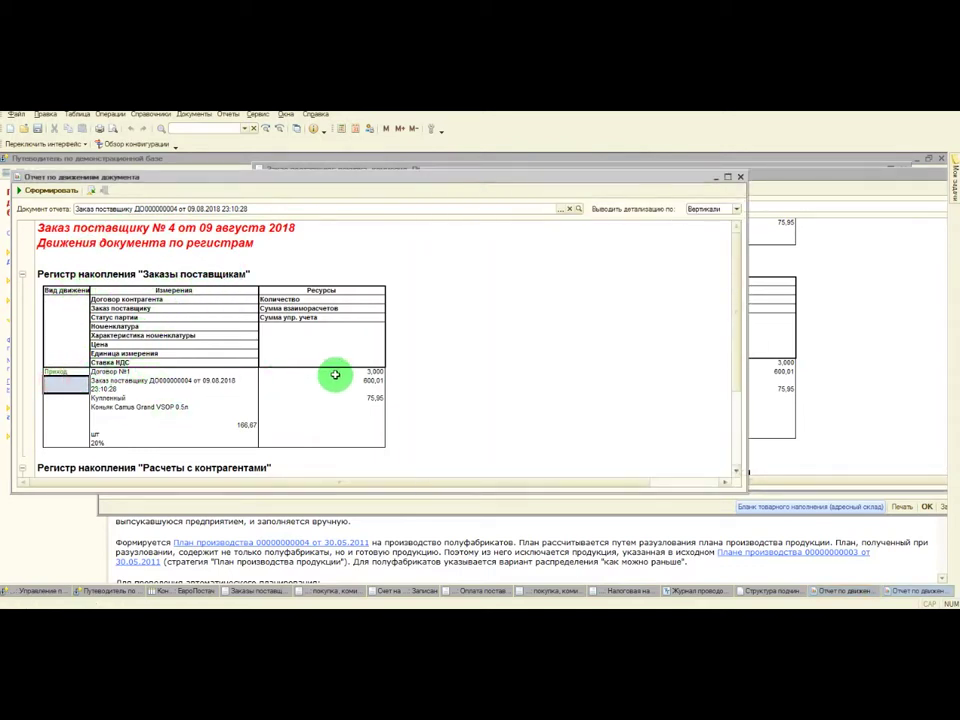
left_click(825, 172)
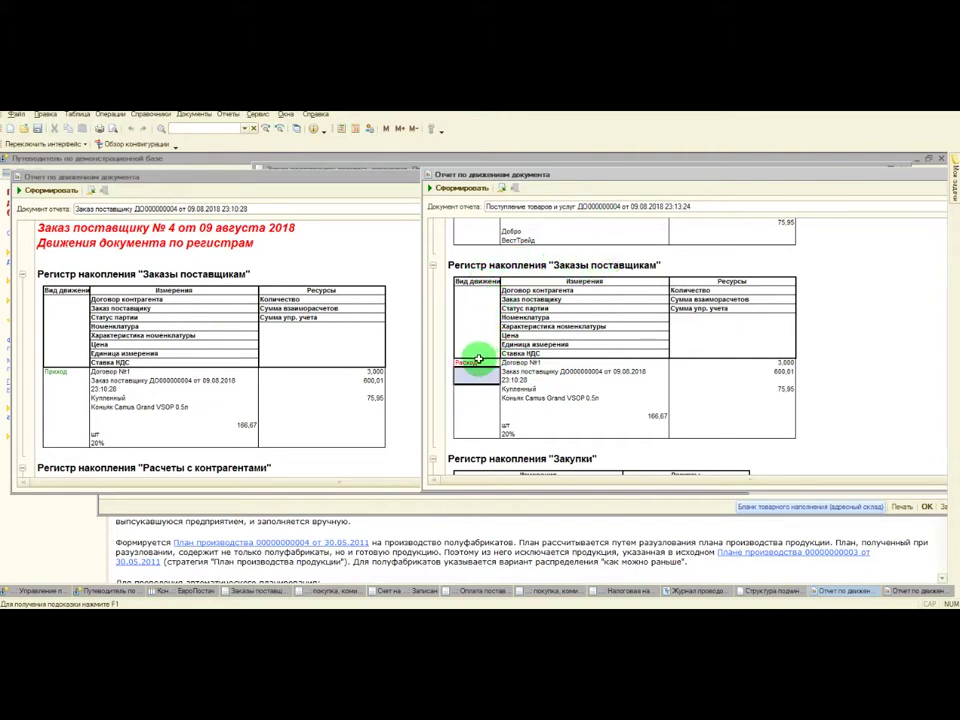
left_click(772, 376)
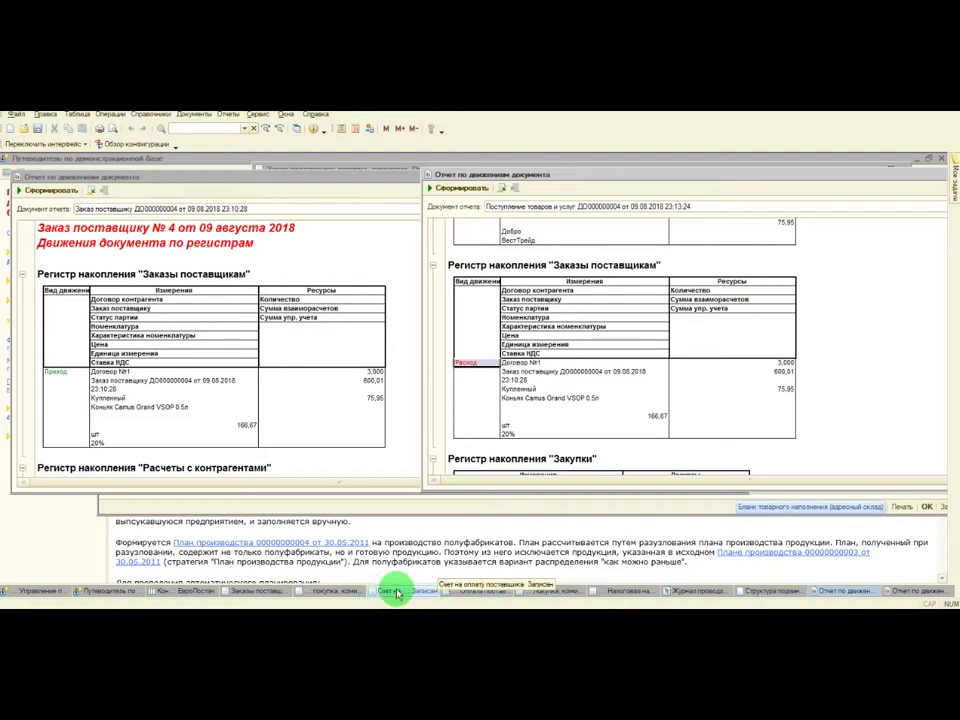
Start another Поступление товаров и услуг based on the supplier order, look at its goods table and close it without saving
left_click(335, 590)
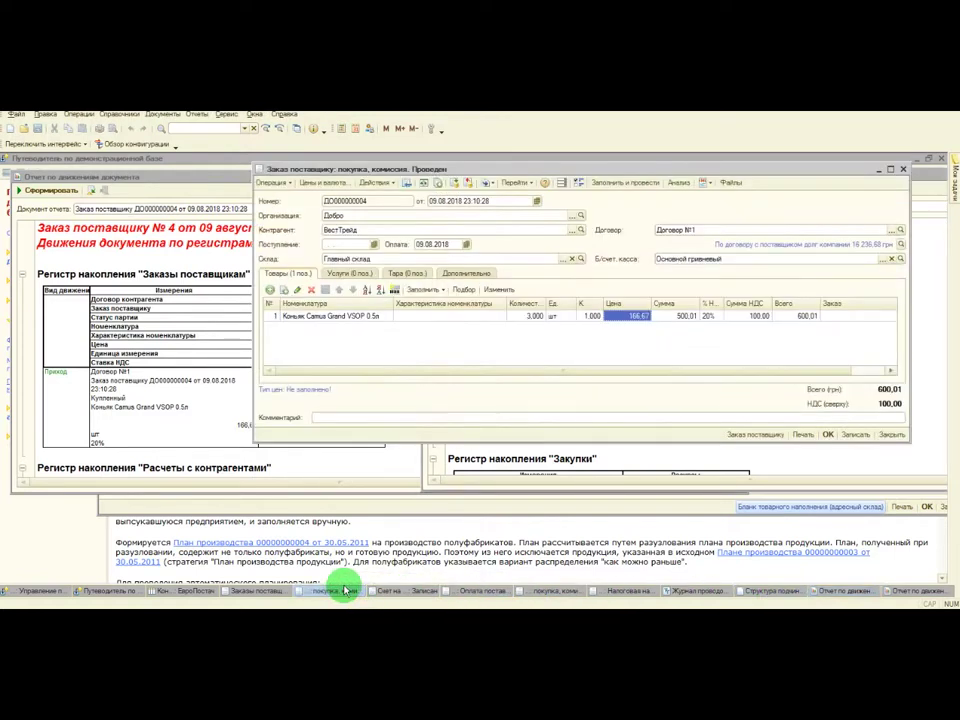
left_click(487, 183)
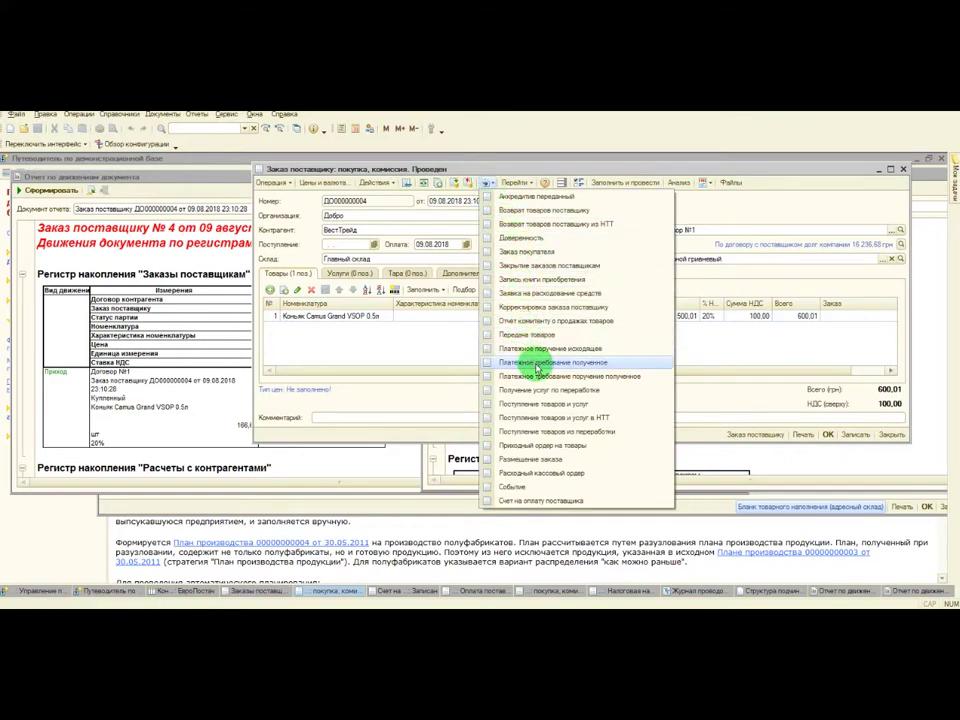
left_click(543, 404)
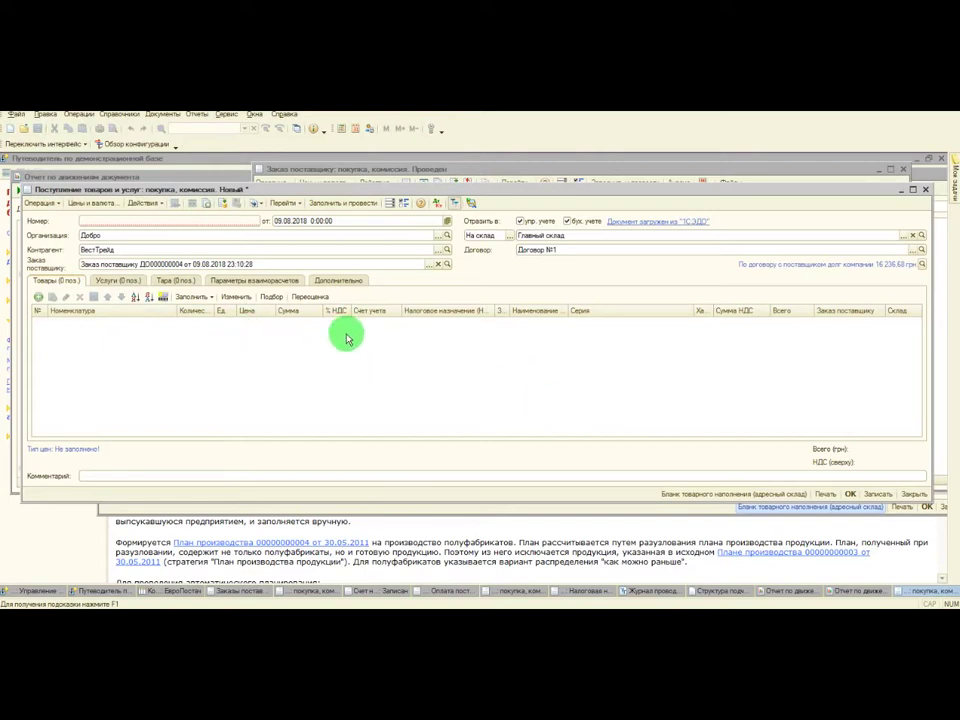
left_click(925, 191)
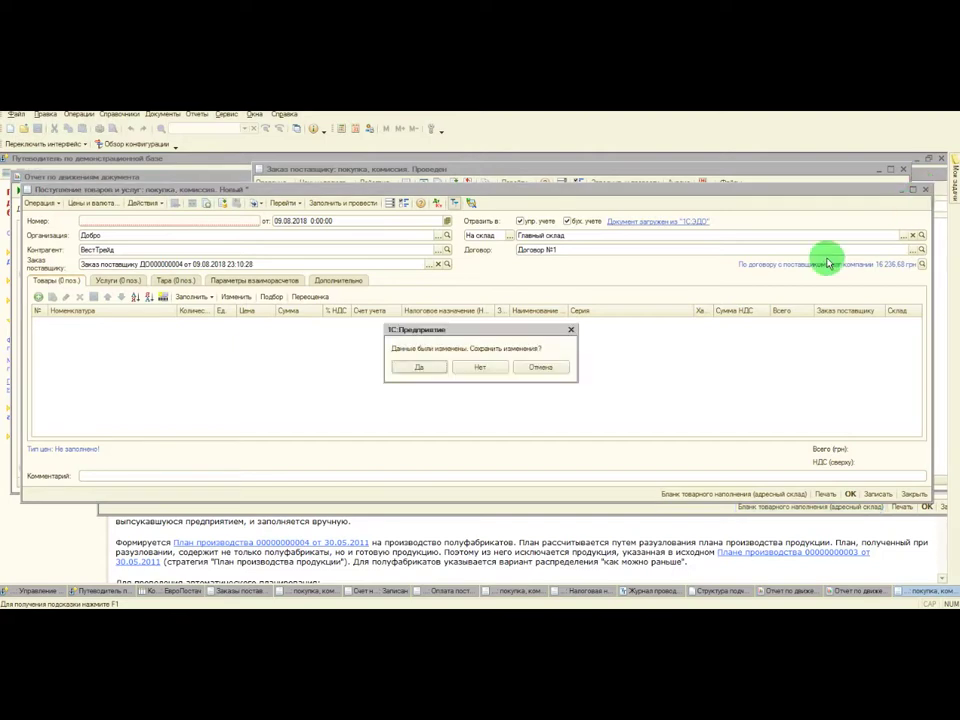
left_click(484, 368)
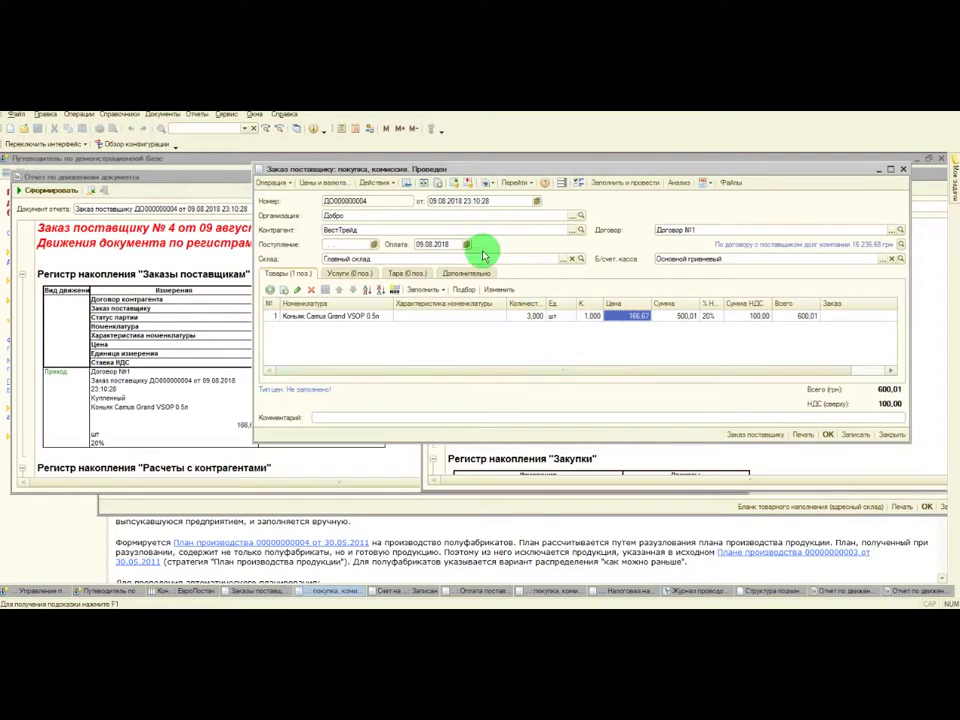
Open the supplier order's Структура подчиненности документа and review the payment order, goods receipt and purchase book entry
left_click(515, 183)
left_click(531, 210)
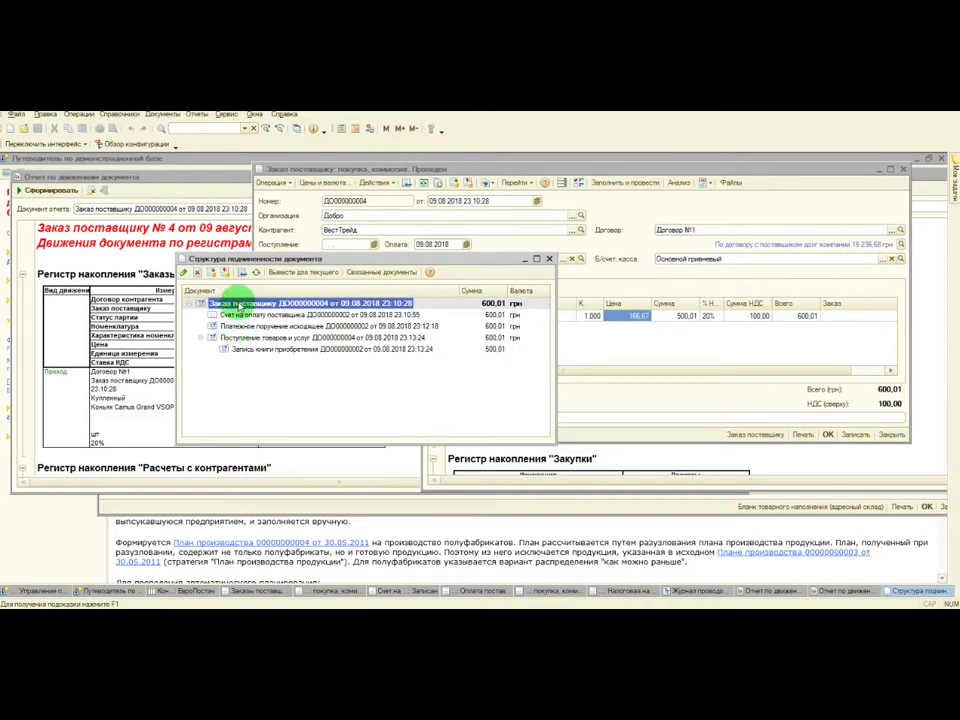
left_click(245, 328)
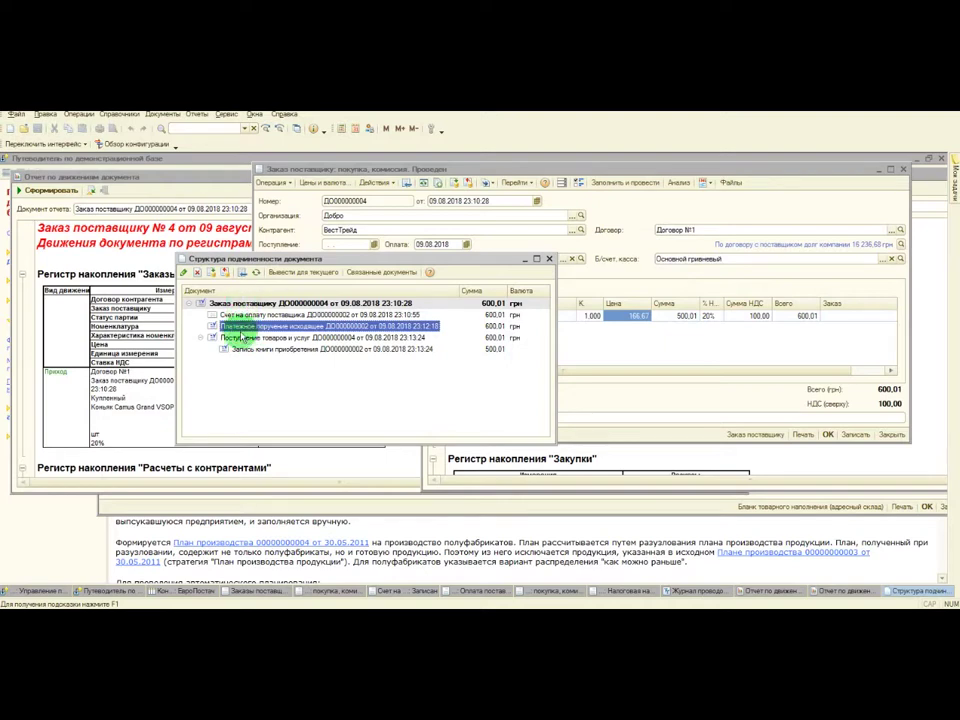
left_click(243, 338)
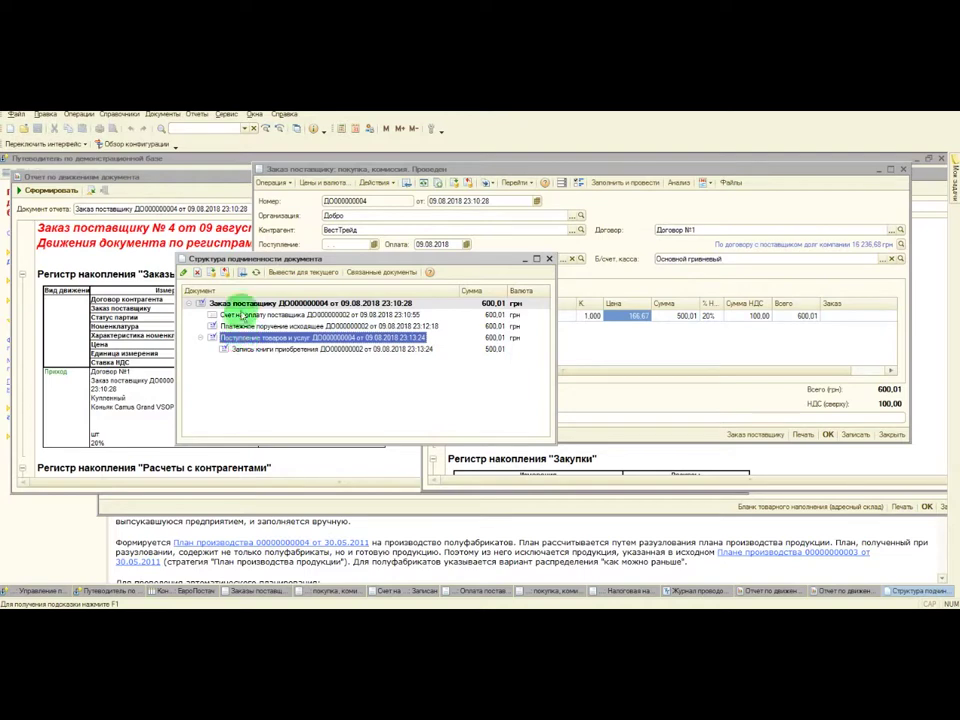
left_click(256, 350)
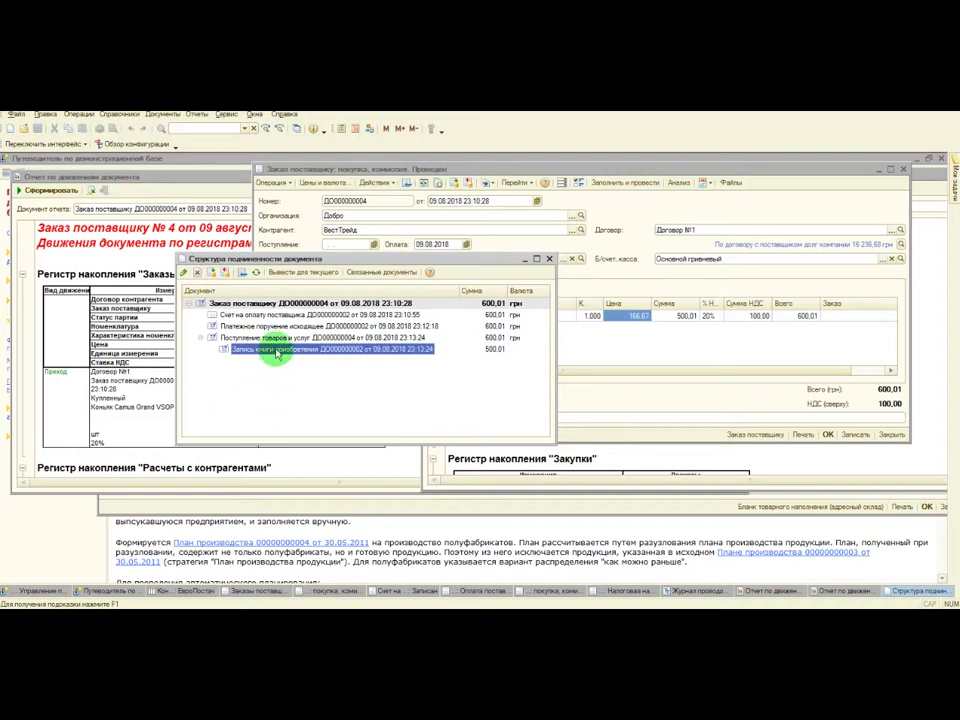
Generate the Оборотно-сальдовая ведомость accounting report for the organization Добро with the period set to August 2018
left_click(197, 114)
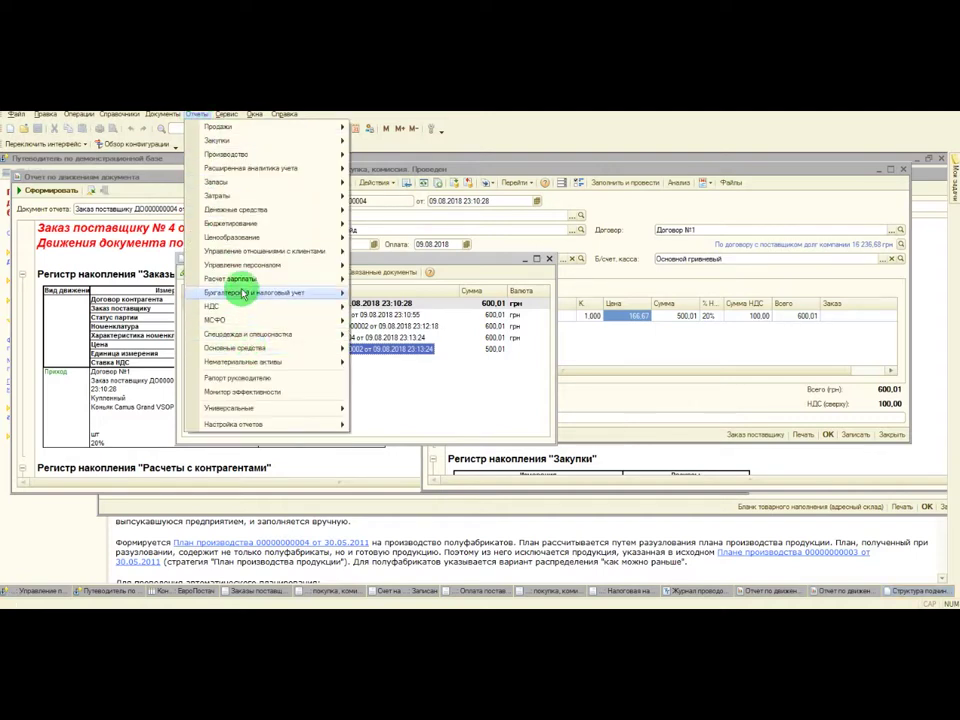
mouse_move(244, 253)
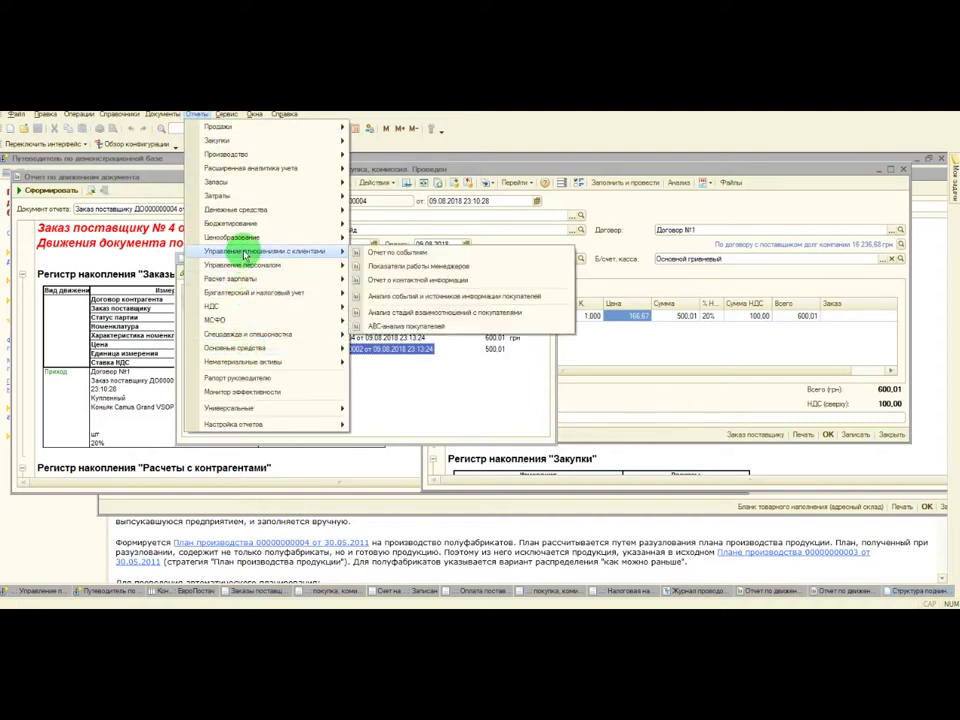
mouse_move(285, 292)
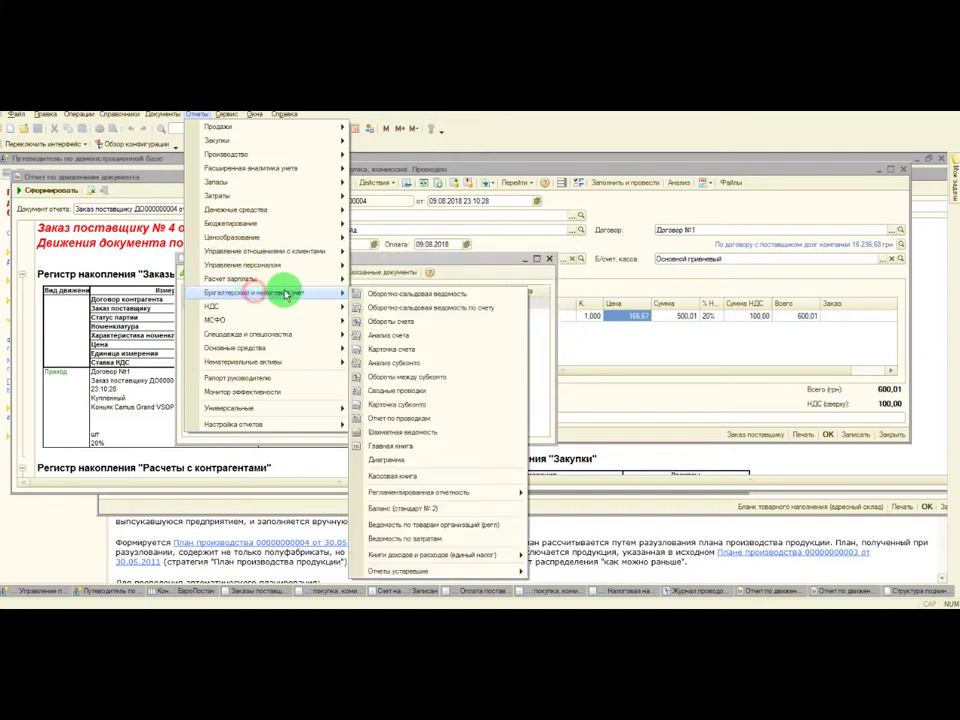
left_click(385, 297)
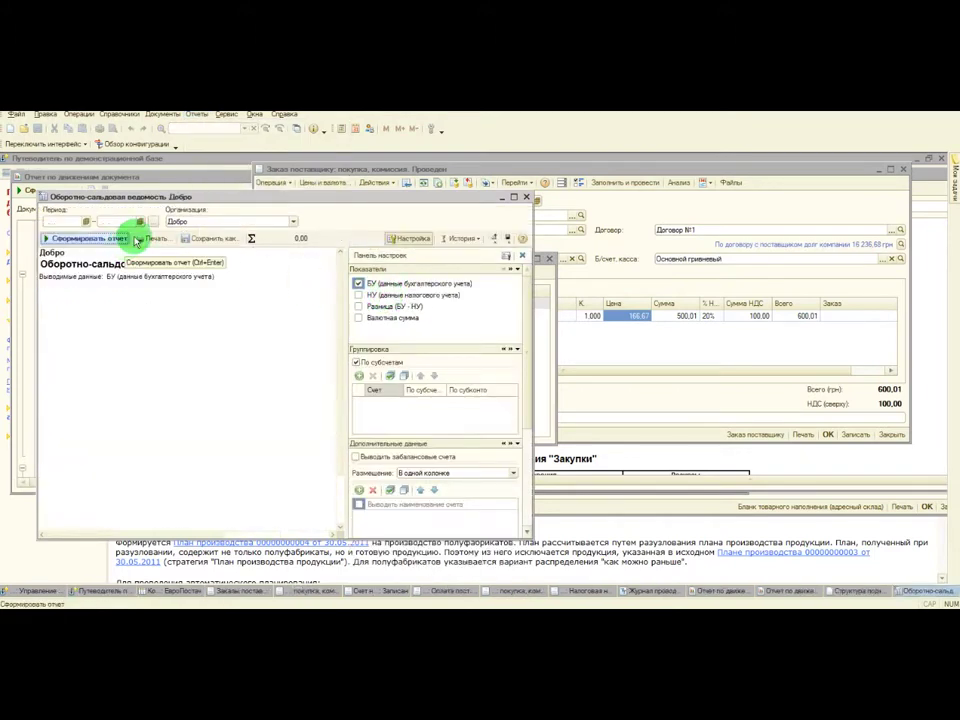
left_click(150, 221)
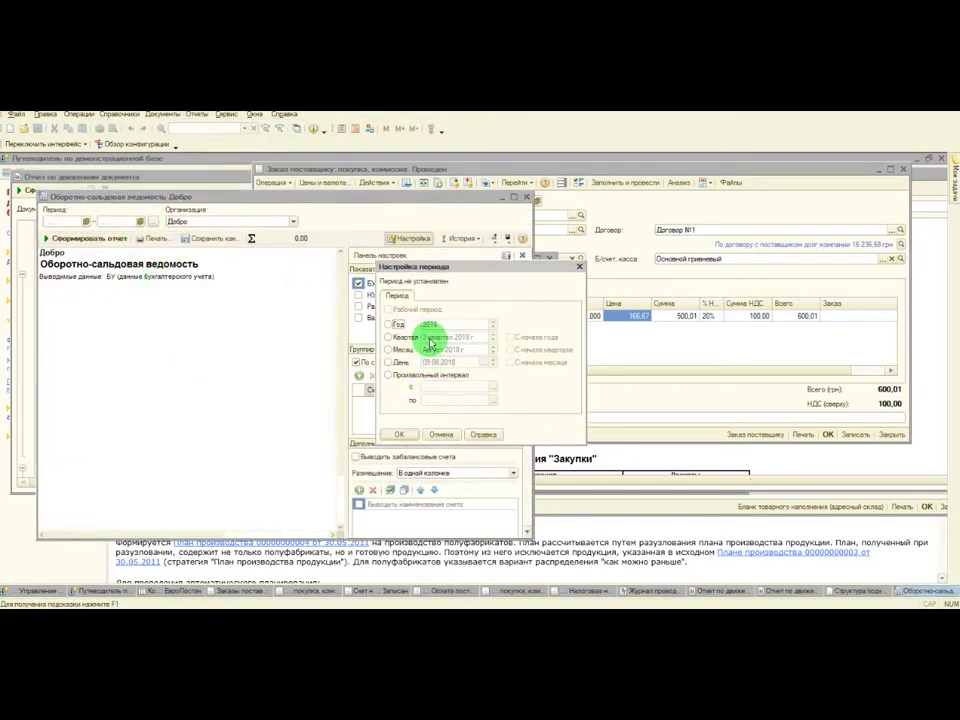
left_click(401, 350)
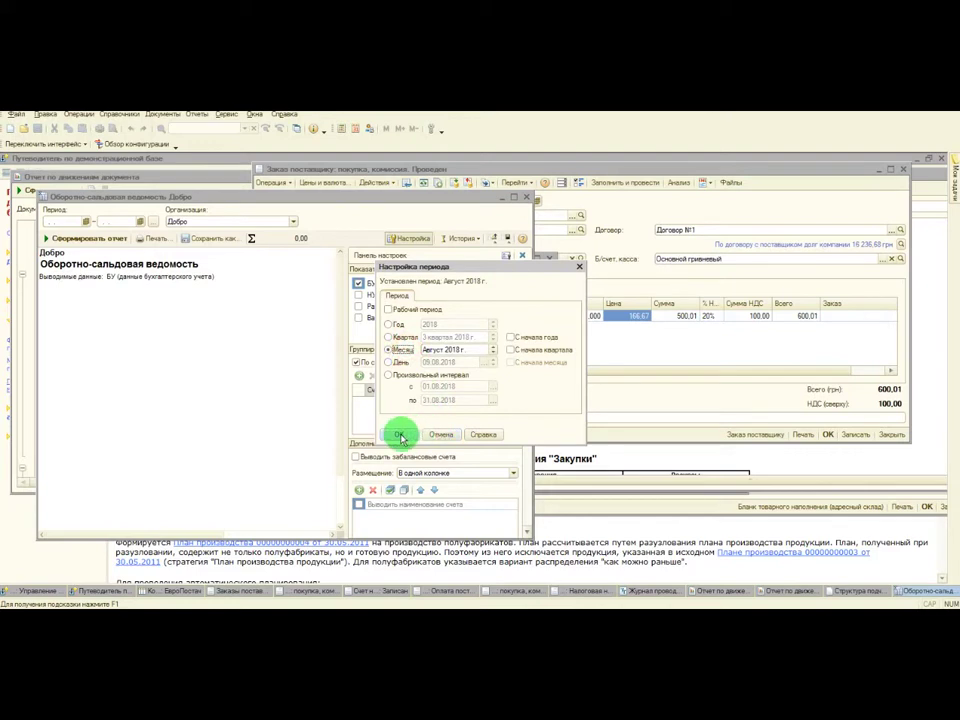
left_click(401, 436)
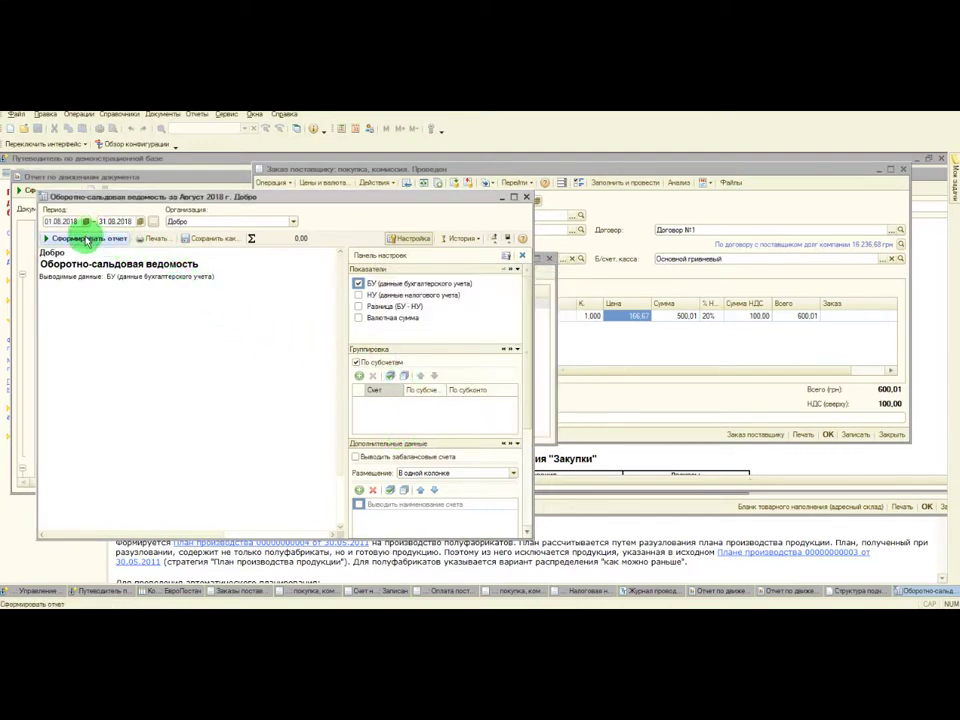
left_click_drag(160, 197, 349, 250)
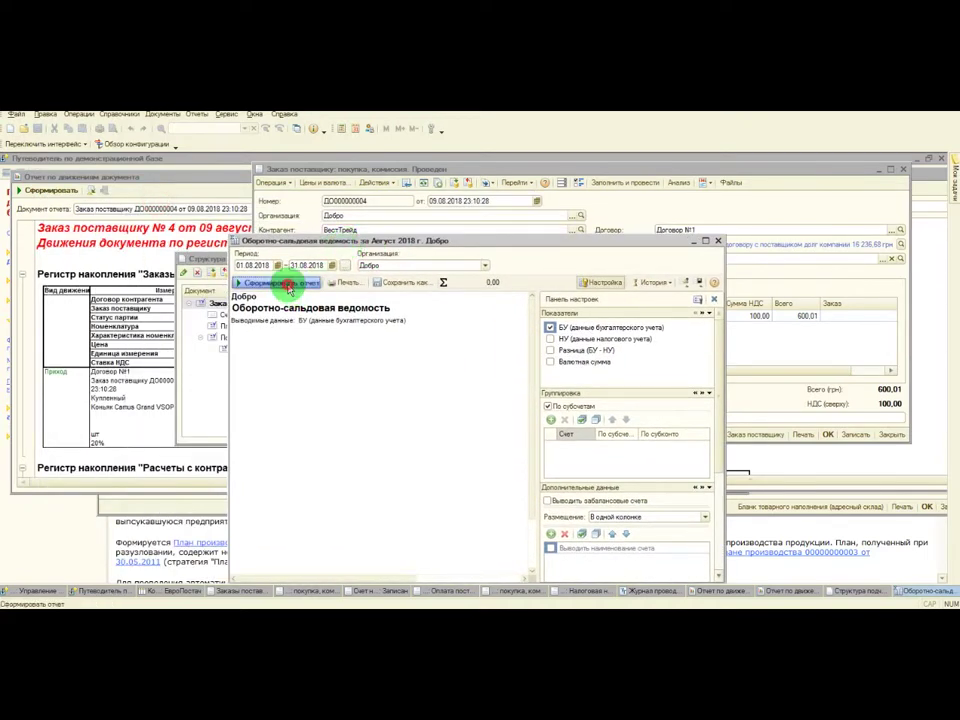
left_click(287, 283)
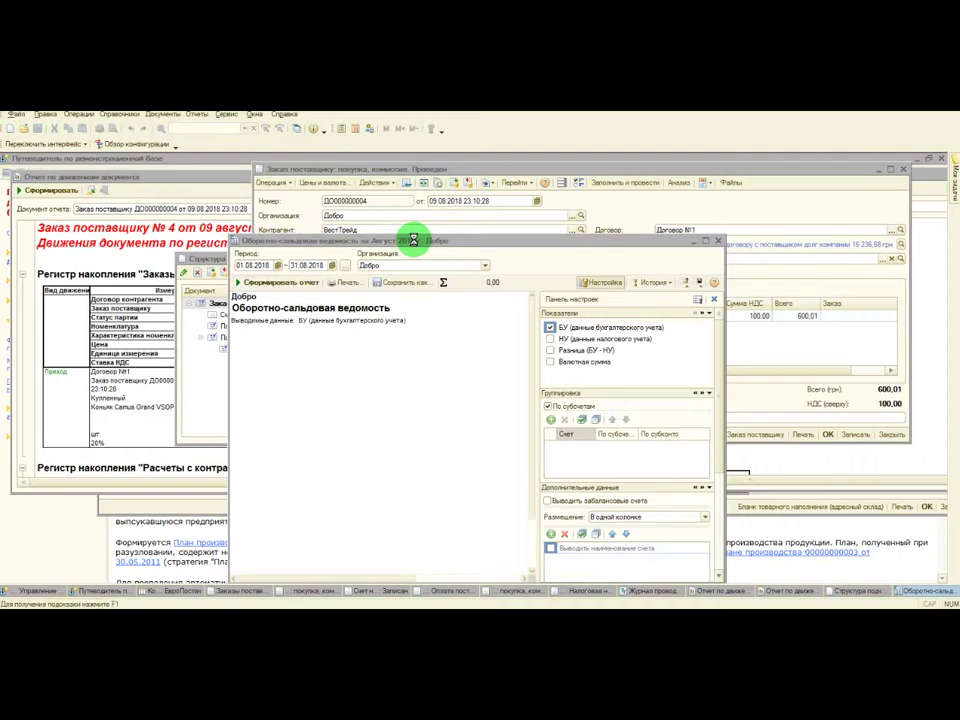
Maximize the Оборотно-сальдовая ведомость and examine the opening debit balances of accounts 25 and 311
double_click(415, 242)
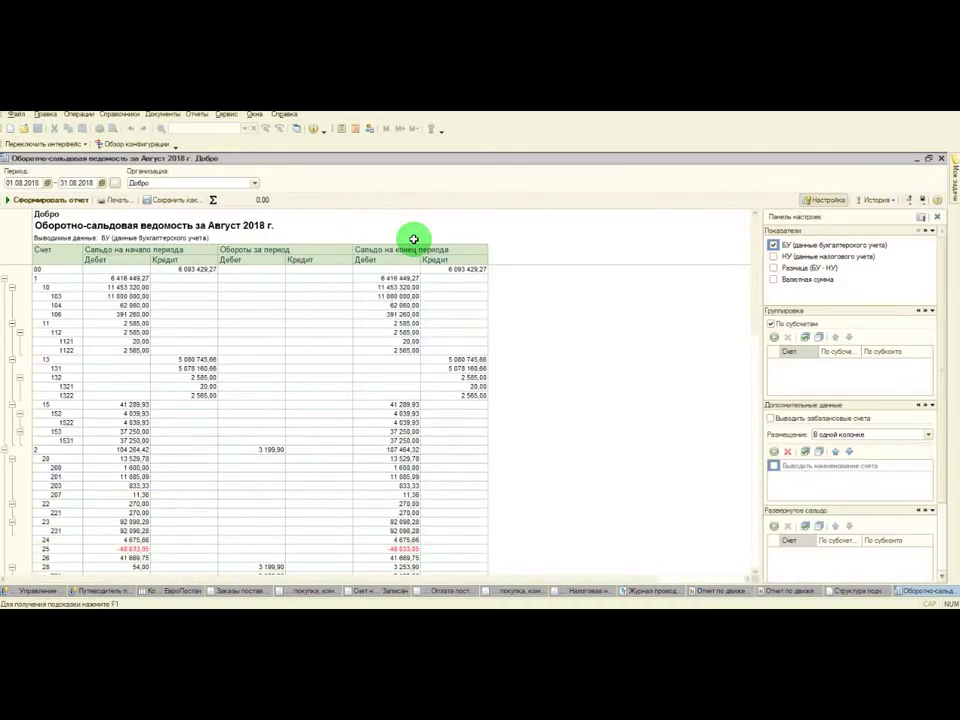
left_click(133, 549)
scroll(193, 414, "down", 9)
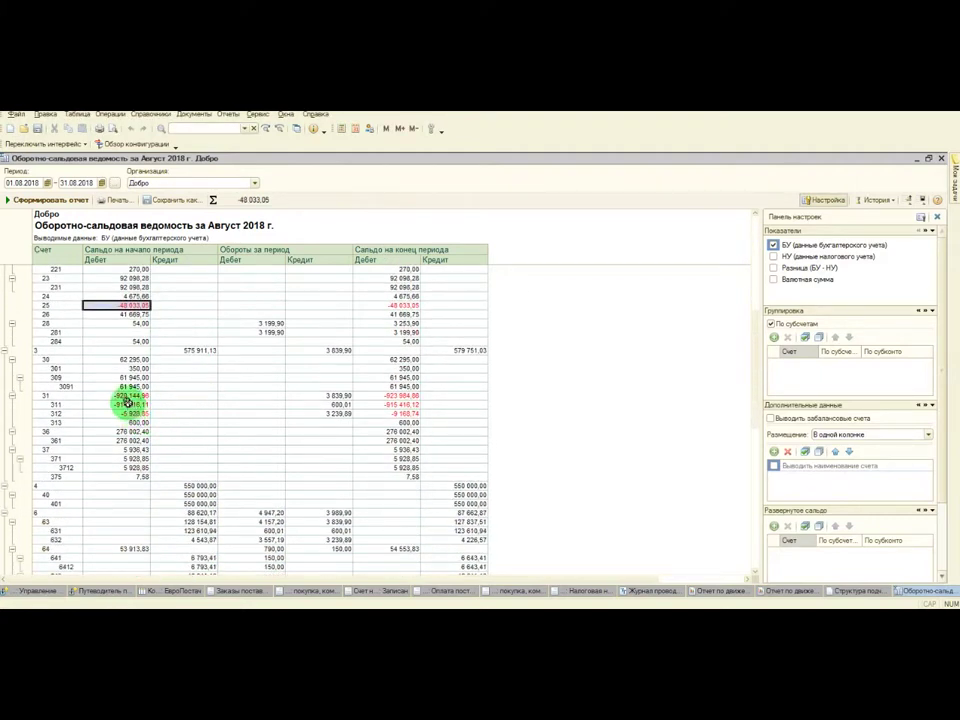
left_click(122, 405)
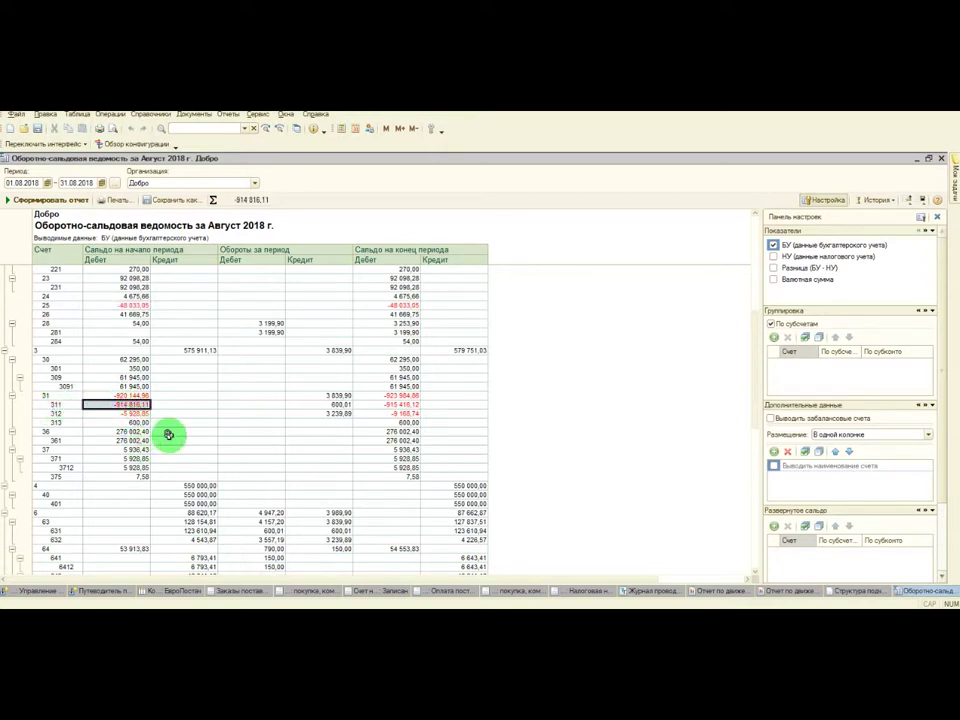
scroll(249, 449, "down", 1)
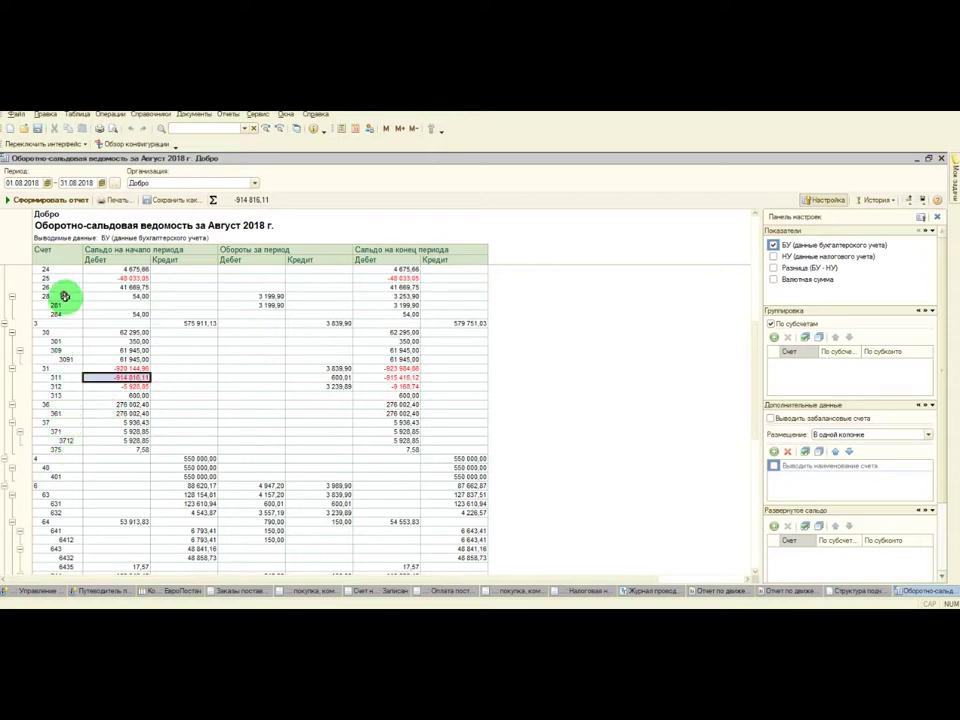
scroll(72, 495, "down", 1)
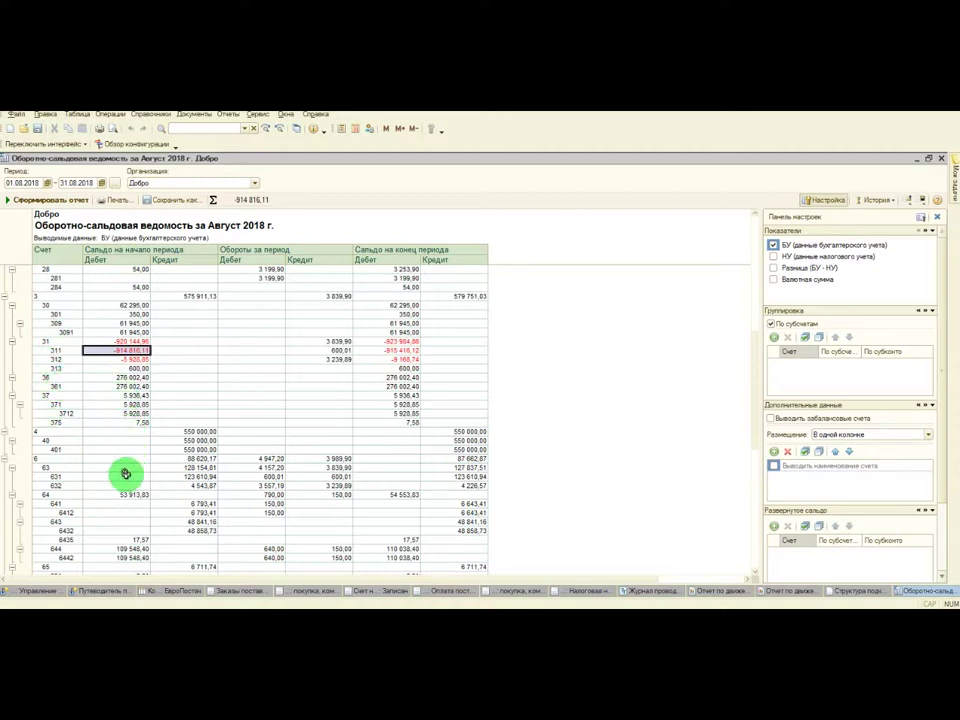
Review the remaining accounts of the trial balance down to the Итого row and close the report
scroll(122, 514, "down", 5)
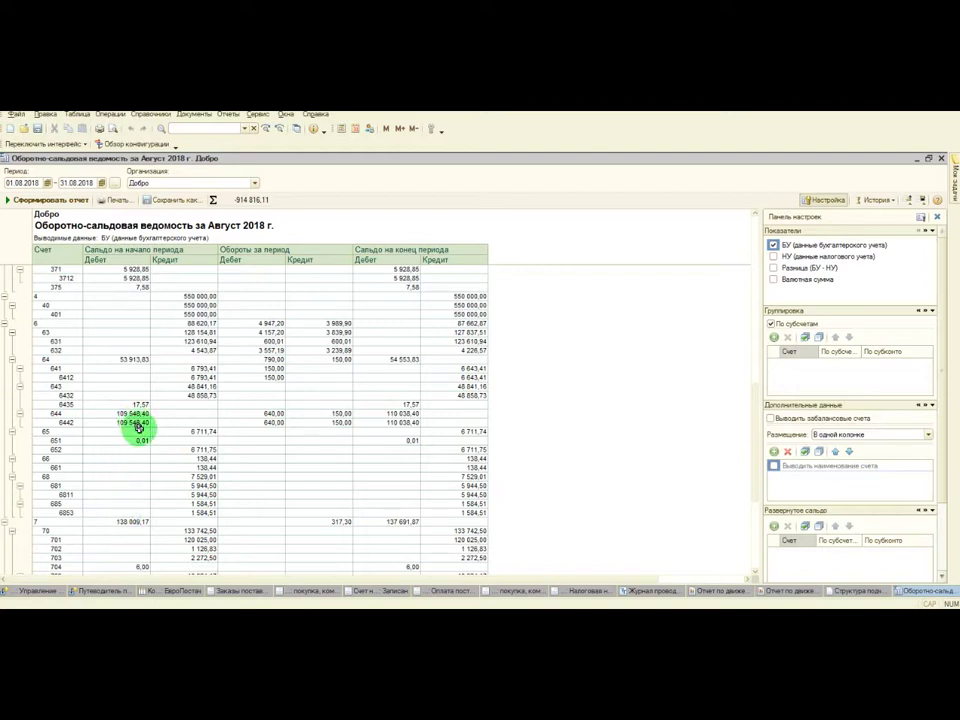
scroll(400, 460, "down", 3)
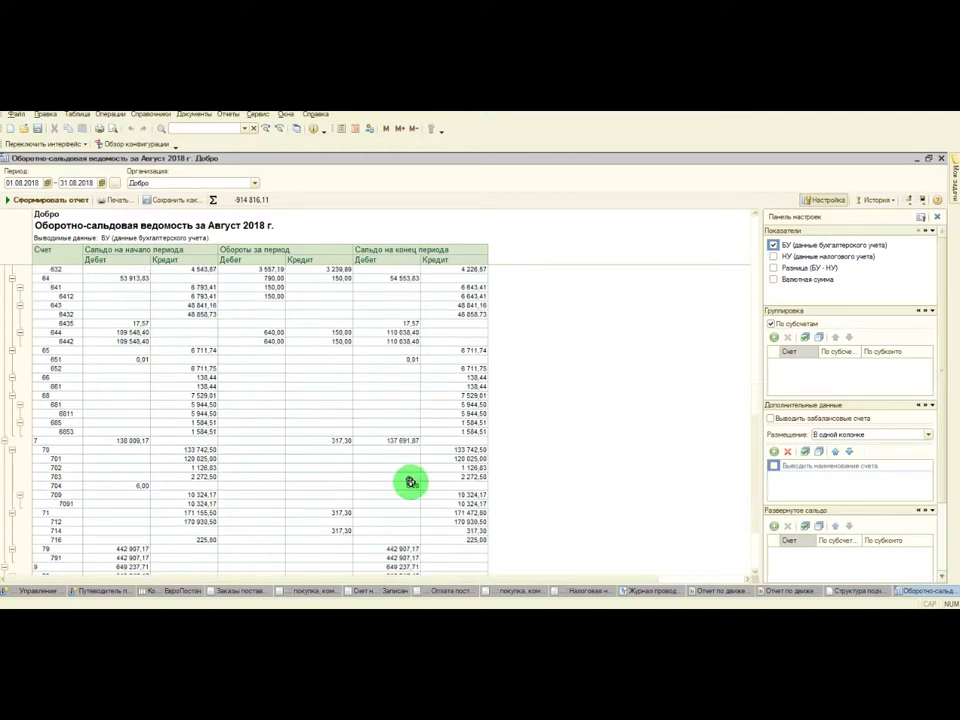
scroll(410, 483, "down", 8)
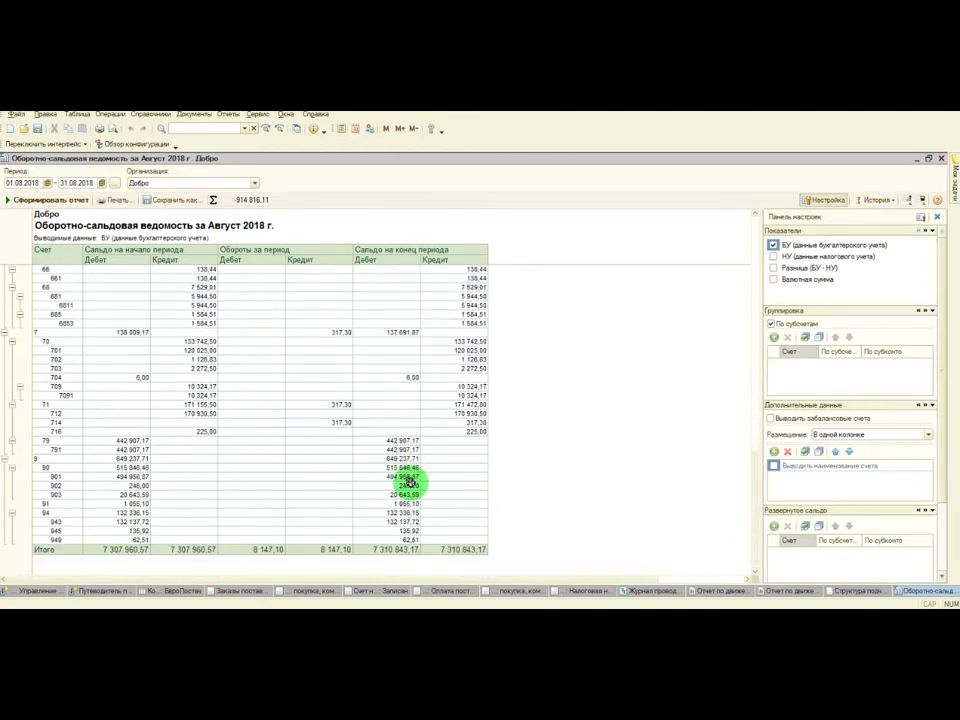
scroll(408, 482, "up", 5)
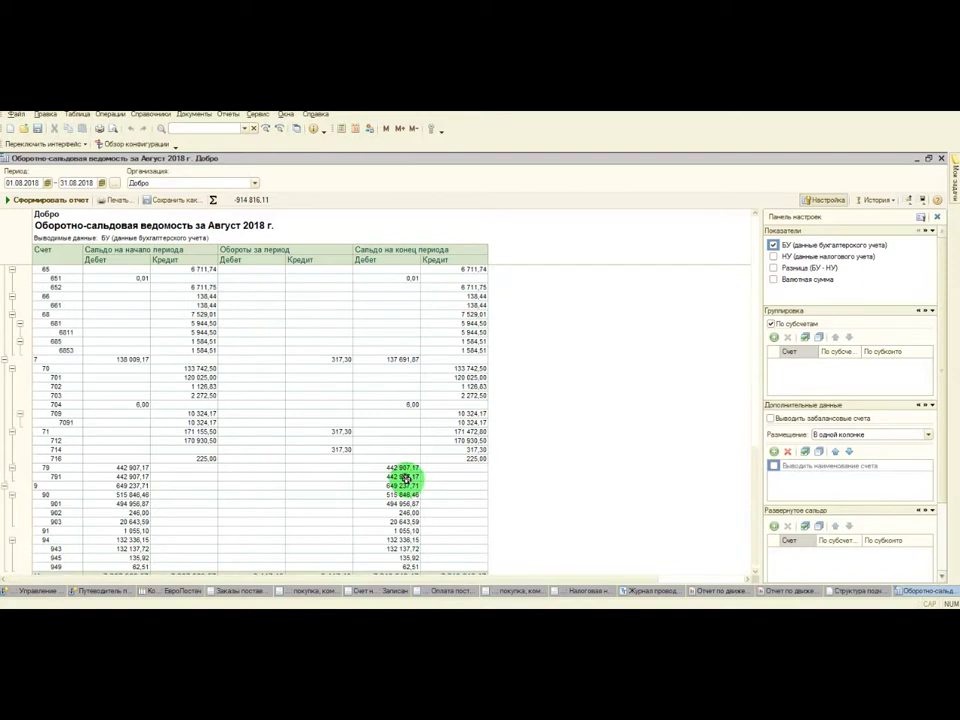
scroll(405, 478, "up", 8)
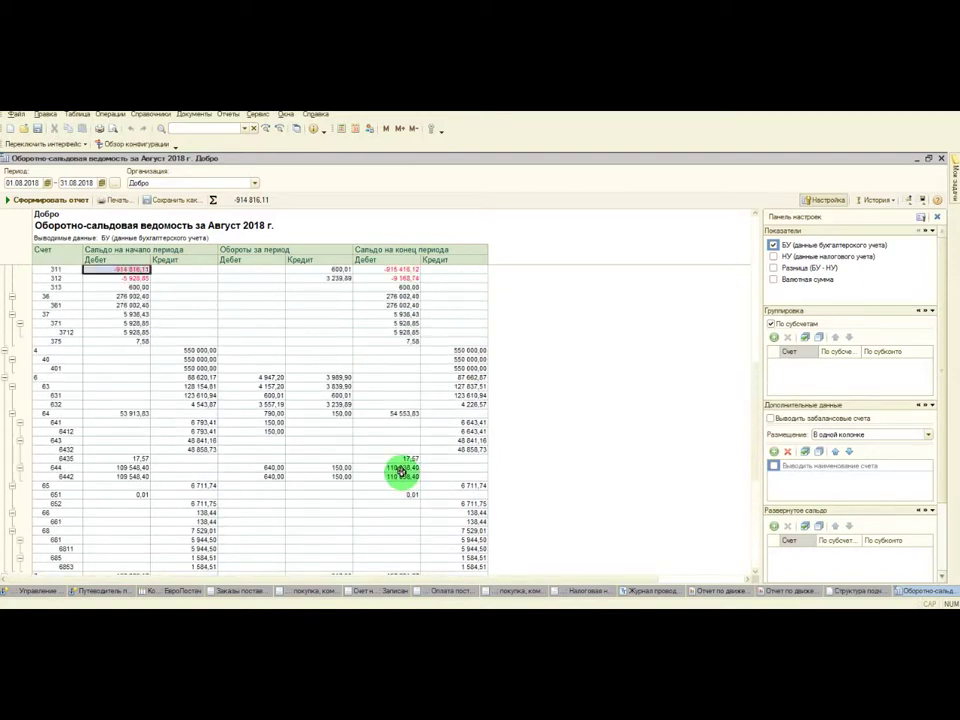
scroll(401, 472, "up", 7)
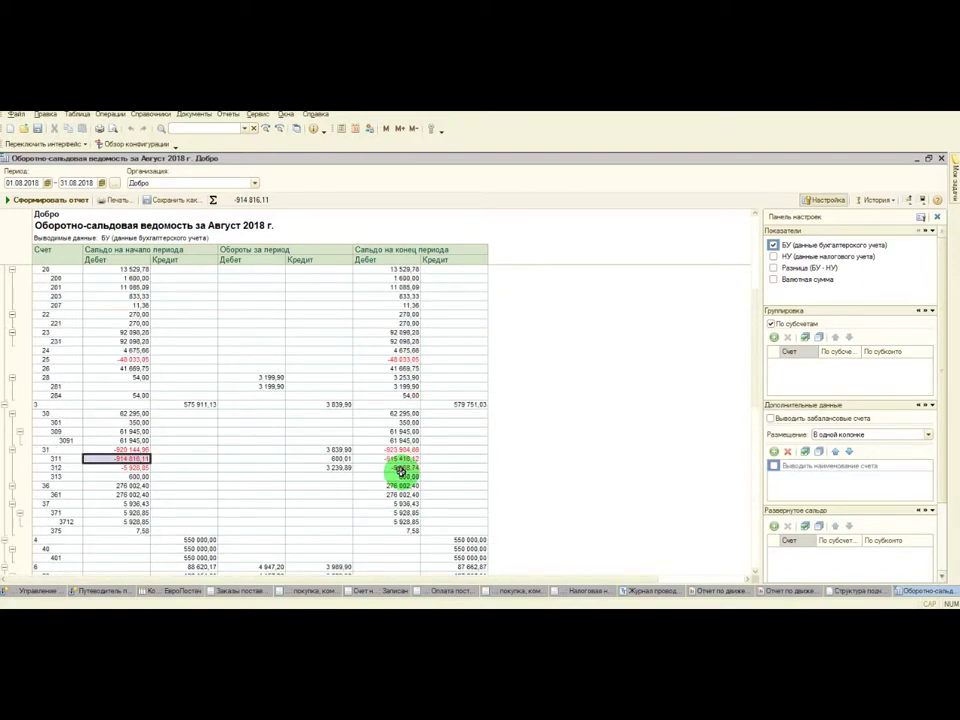
left_click(941, 160)
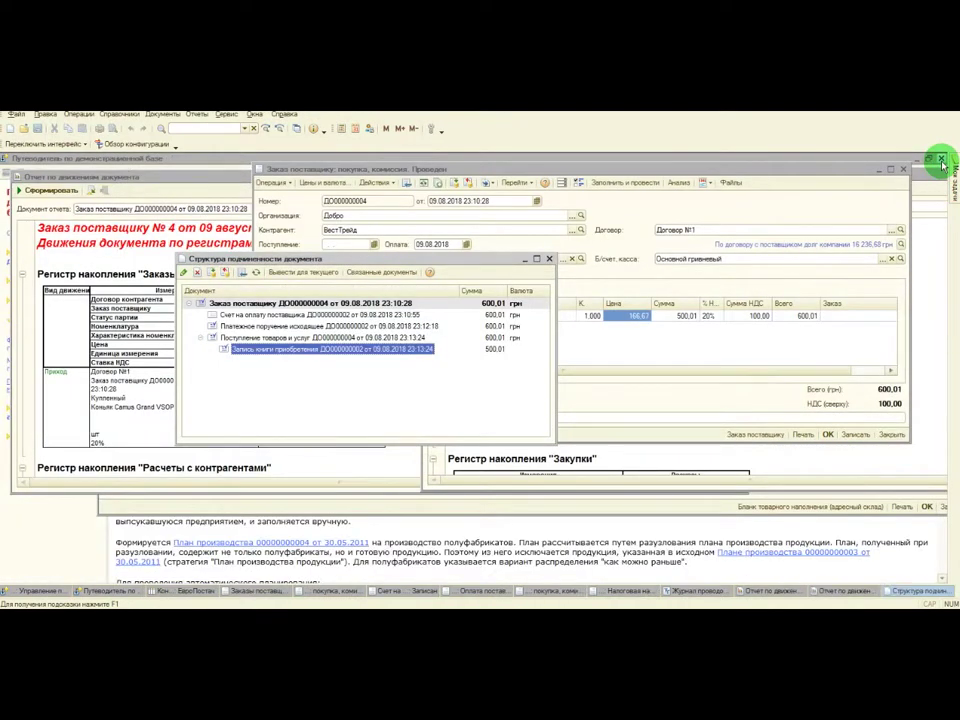